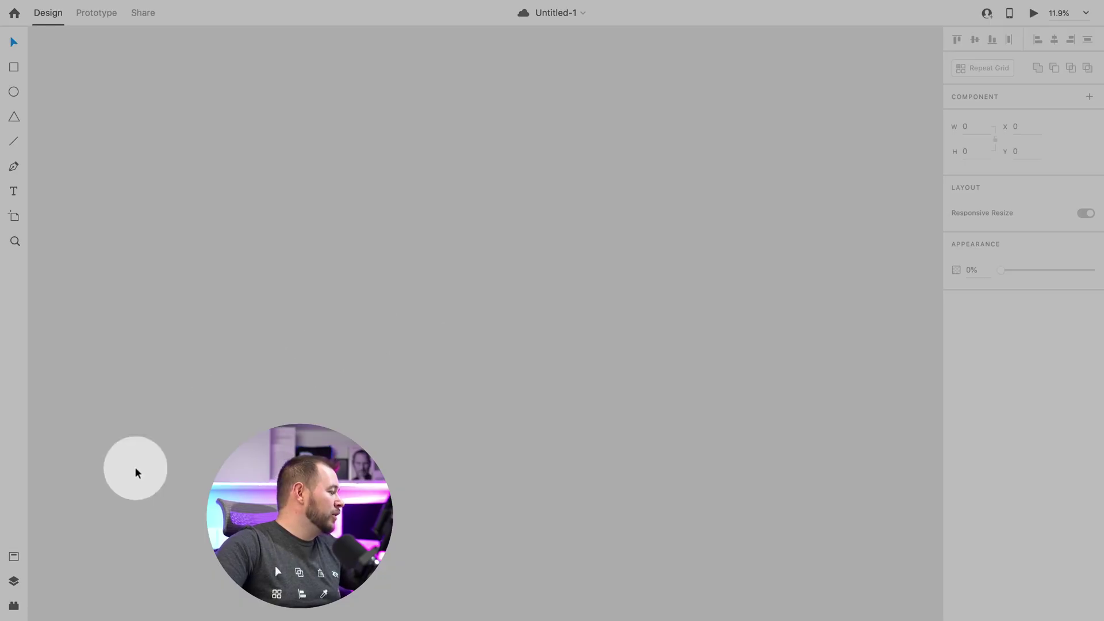
pyautogui.click(15, 606)
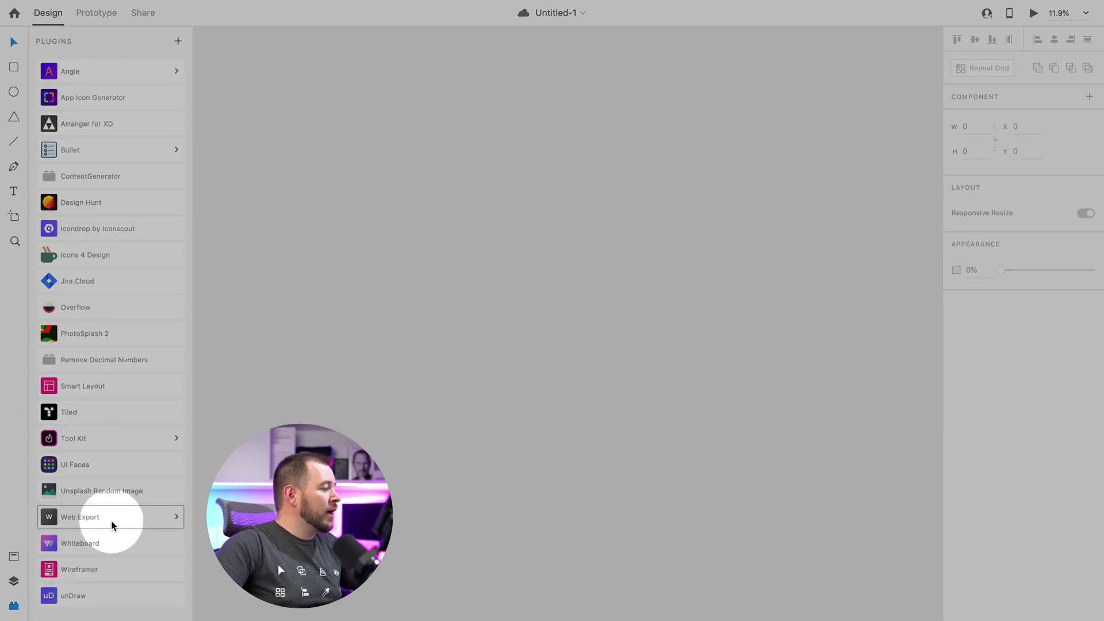
pyautogui.click(179, 42)
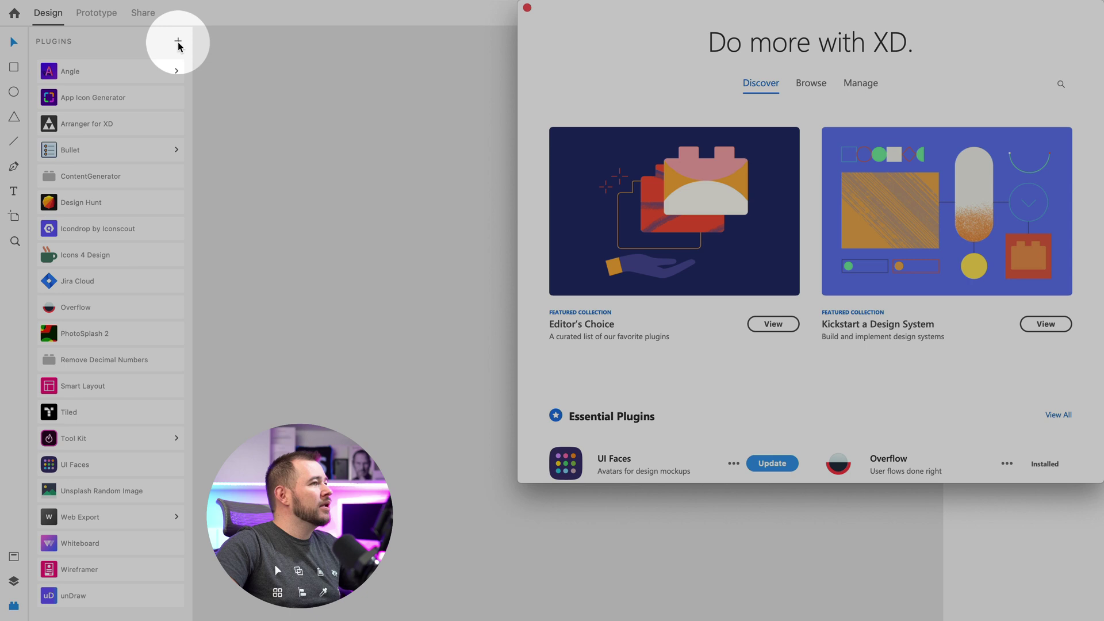
pyautogui.click(1060, 81)
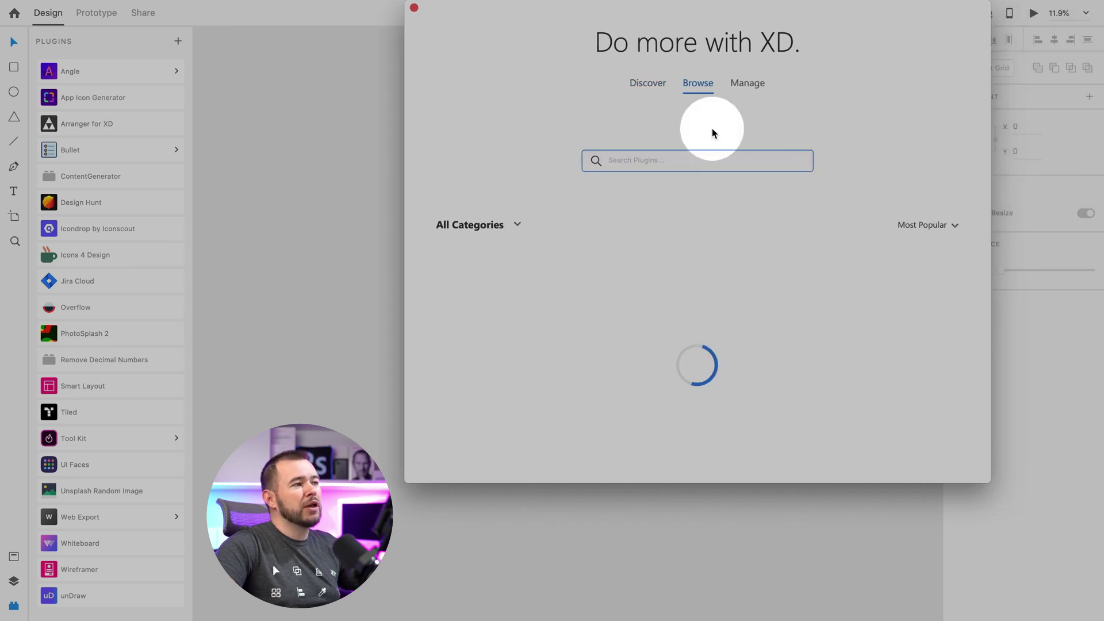
pyautogui.click(413, 9)
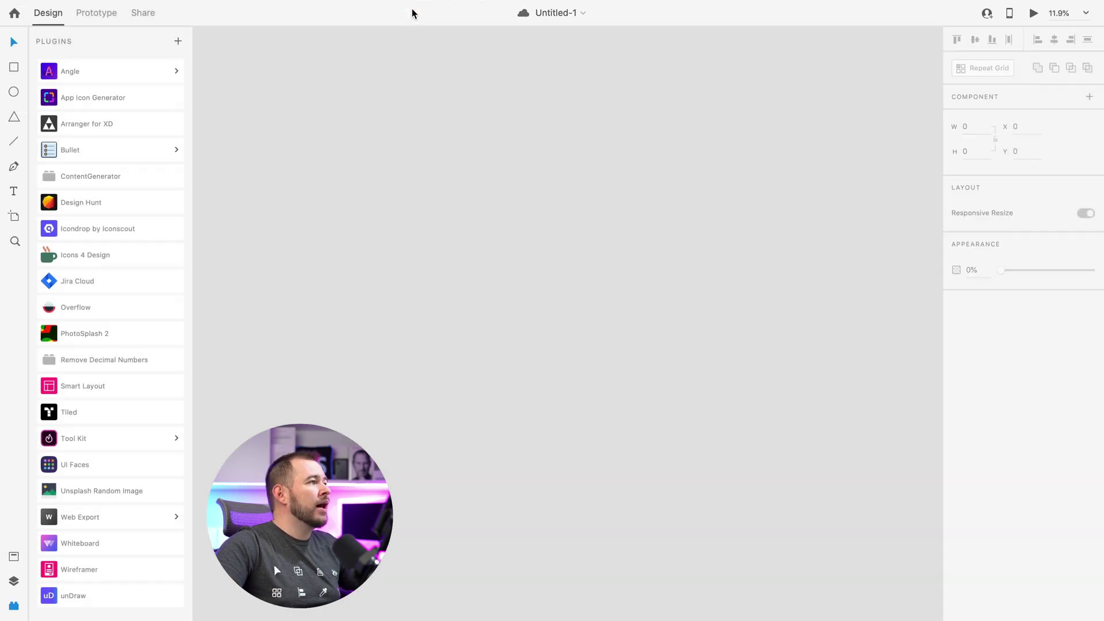
# - In Whiteboard, collapse Brainstorming, Drawing and Flowcharts, then insert and delete the Remote Collaboration Tips template
pyautogui.click(82, 542)
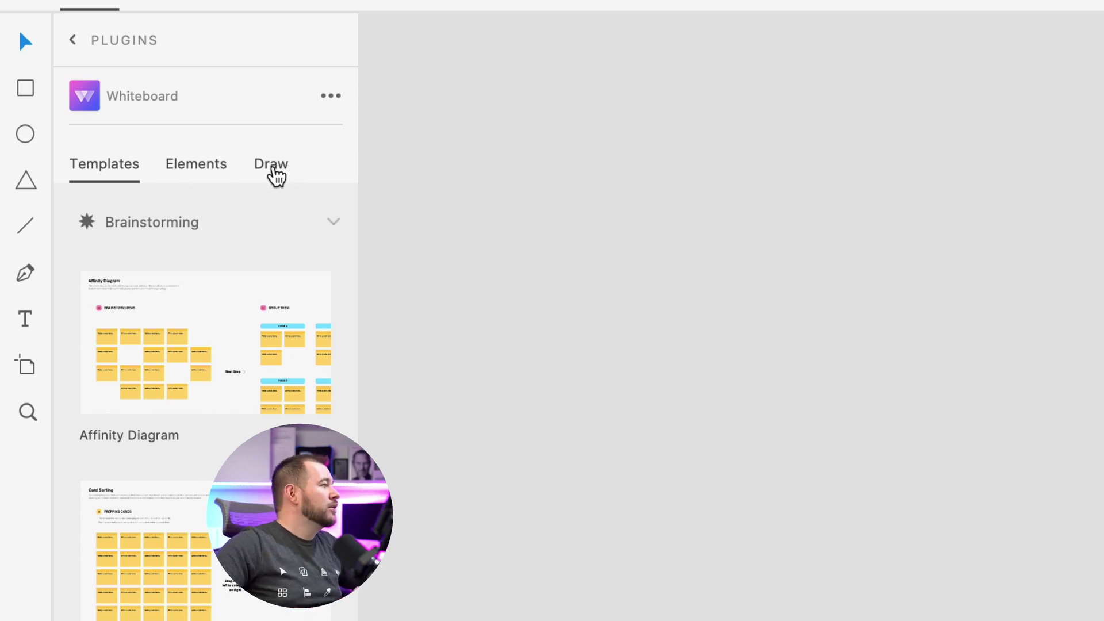
pyautogui.click(334, 224)
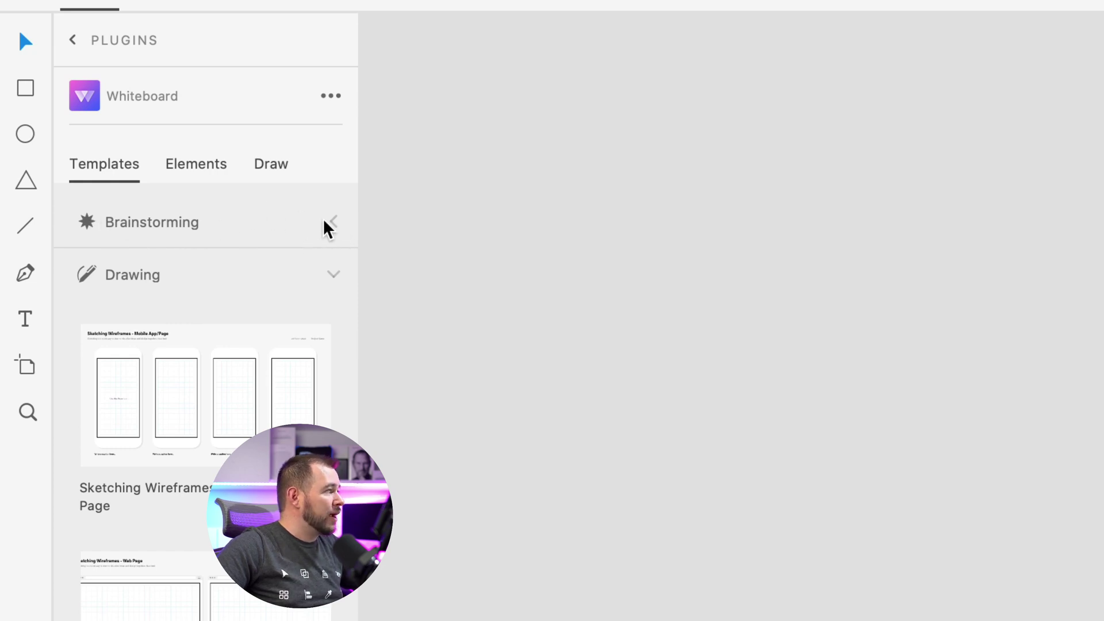
pyautogui.click(332, 270)
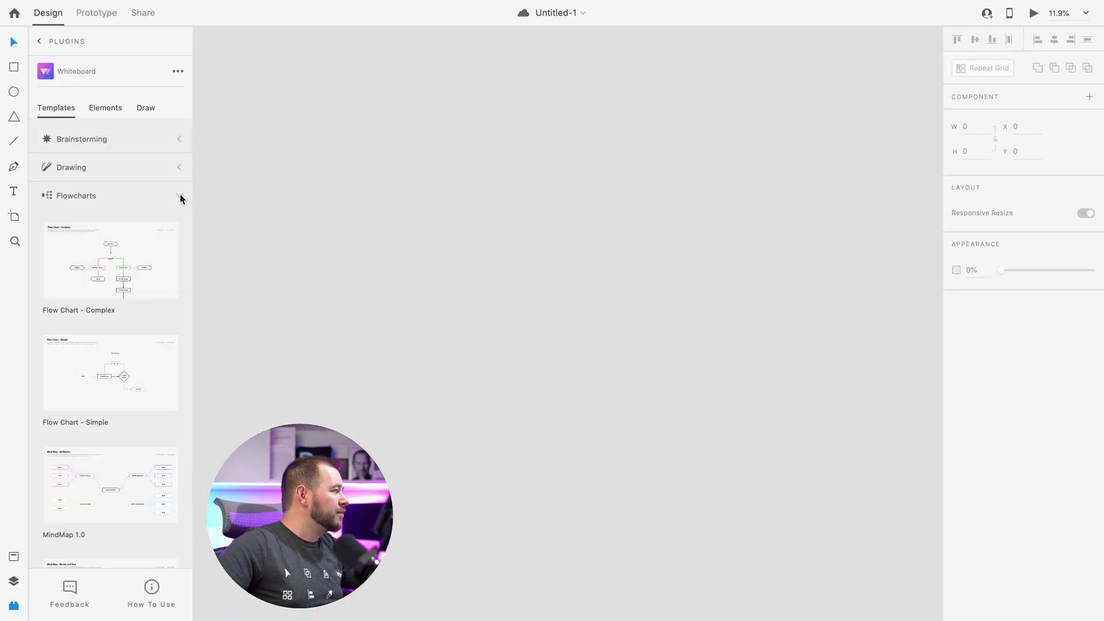
pyautogui.click(180, 197)
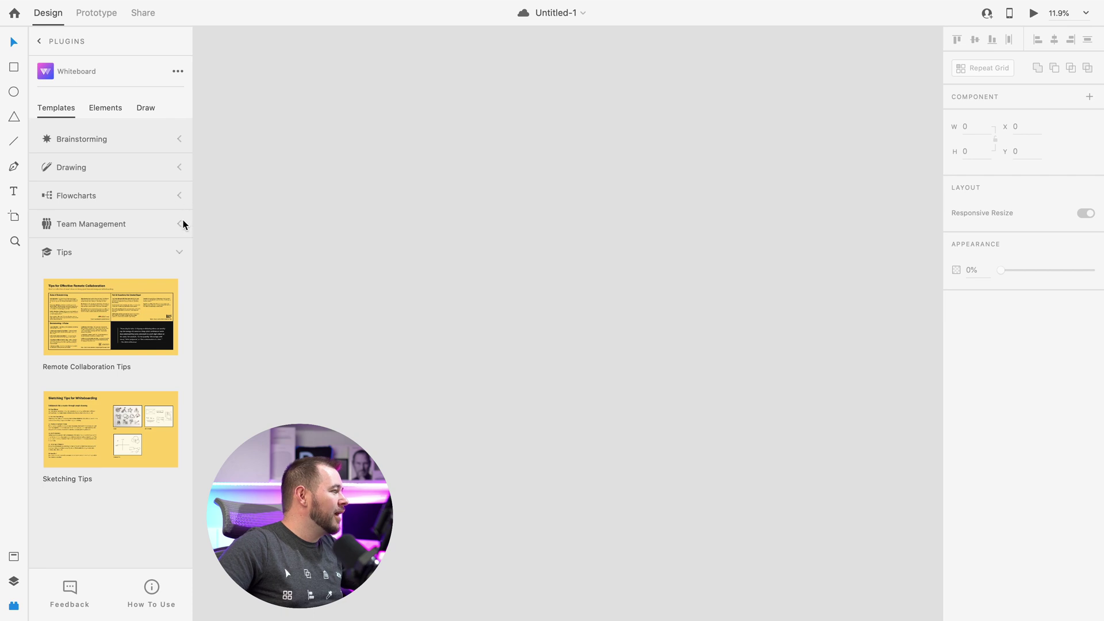
pyautogui.click(116, 322)
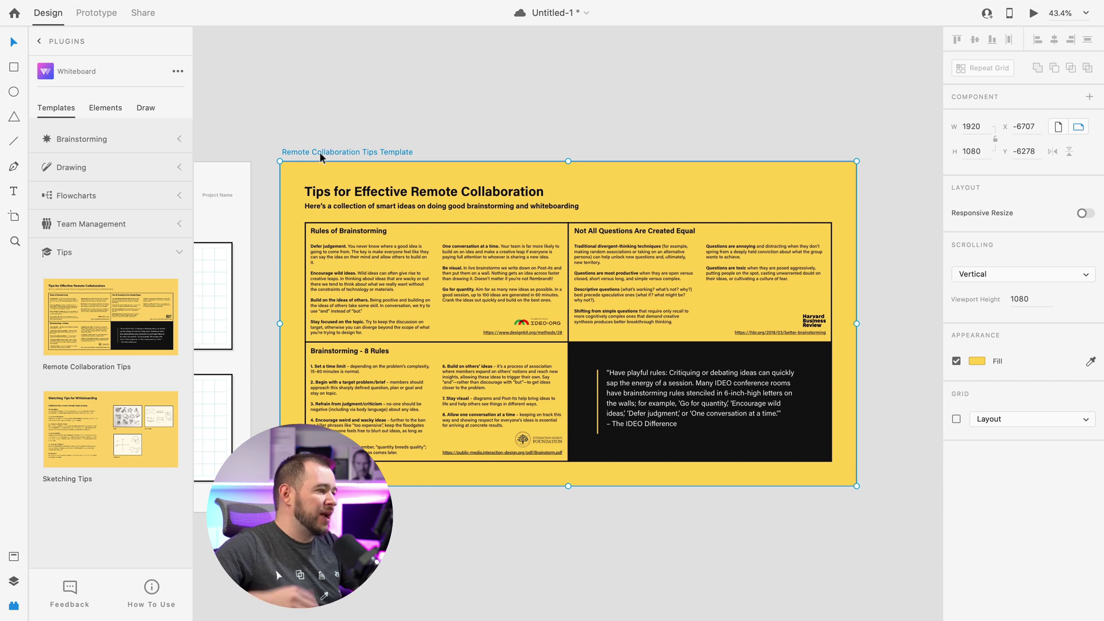
pyautogui.press('Delete')
# - Collapse Tips, expand Brainstorming, and insert the Card Sorting template, selecting its whole board
pyautogui.click(177, 251)
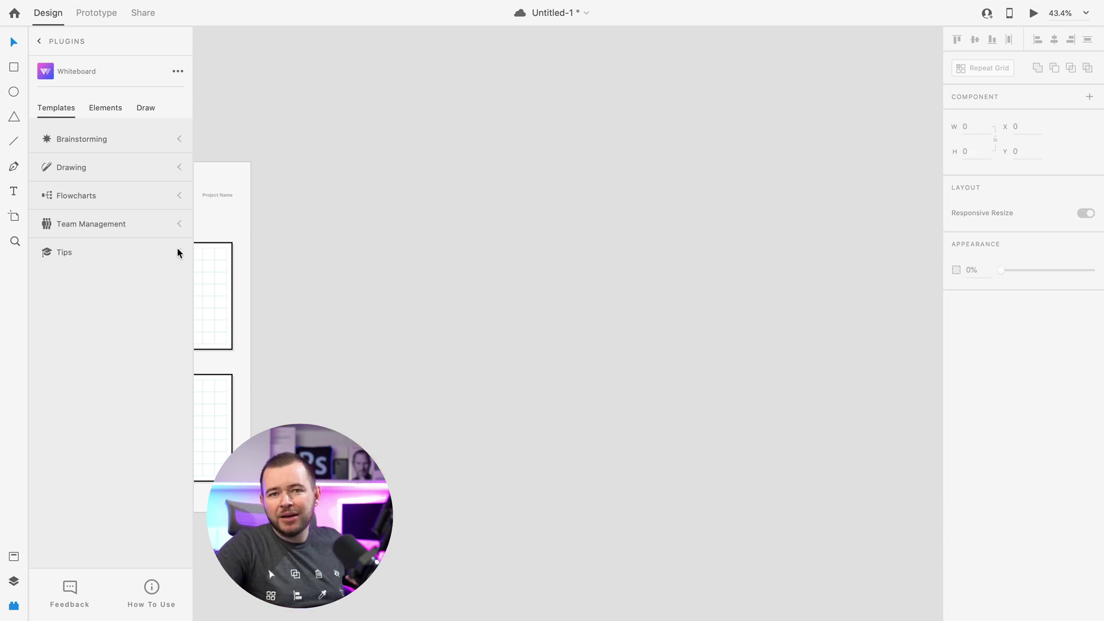
pyautogui.click(178, 138)
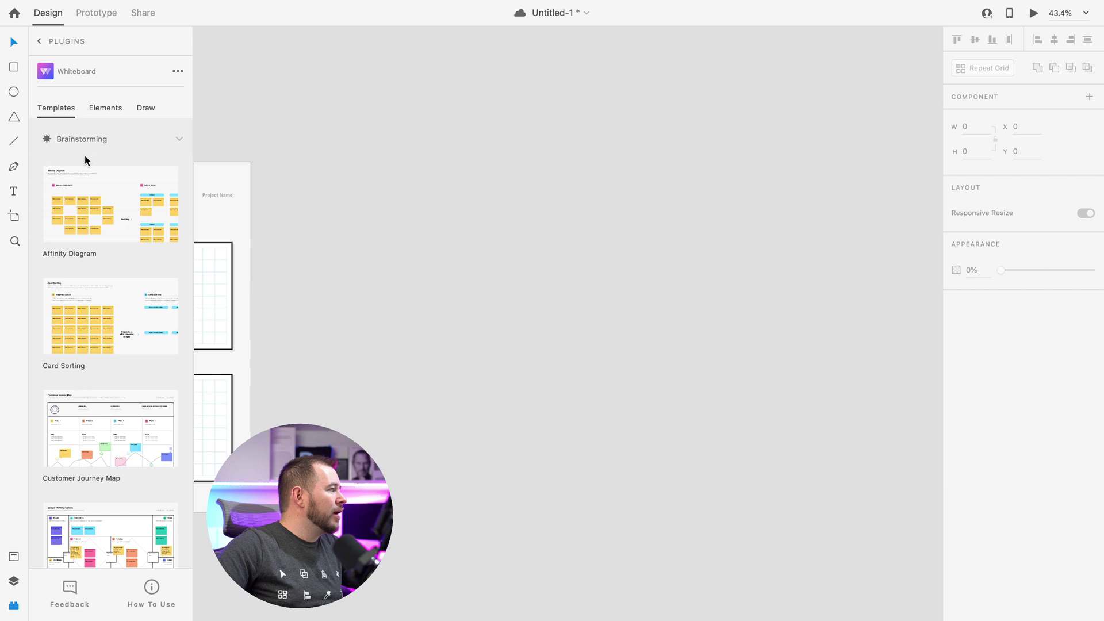
pyautogui.scroll(-3, 105, 205)
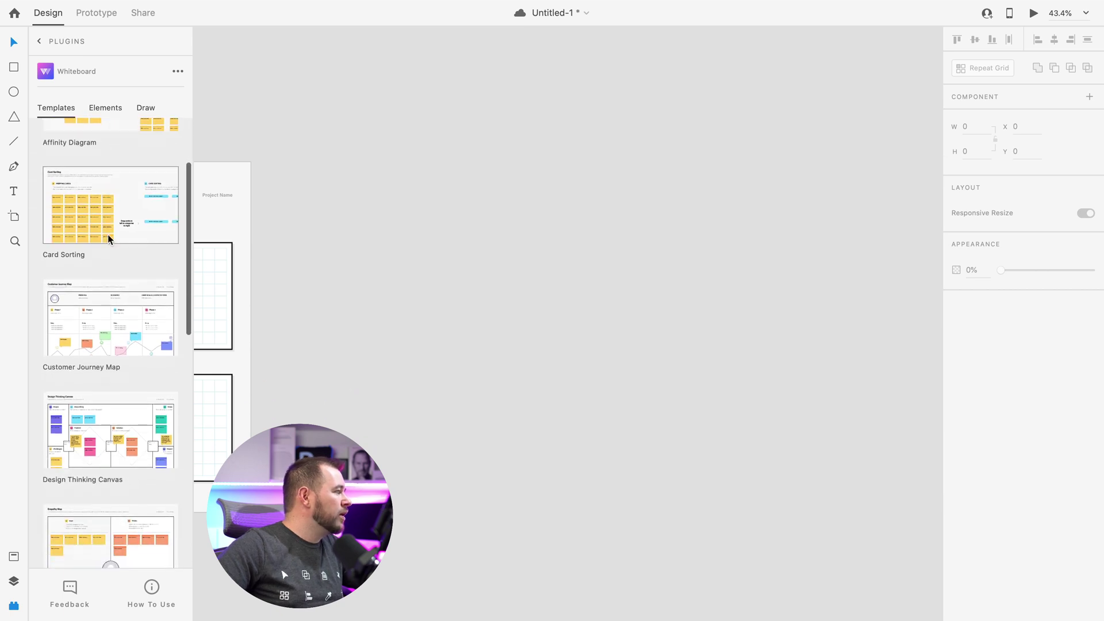
pyautogui.click(81, 211)
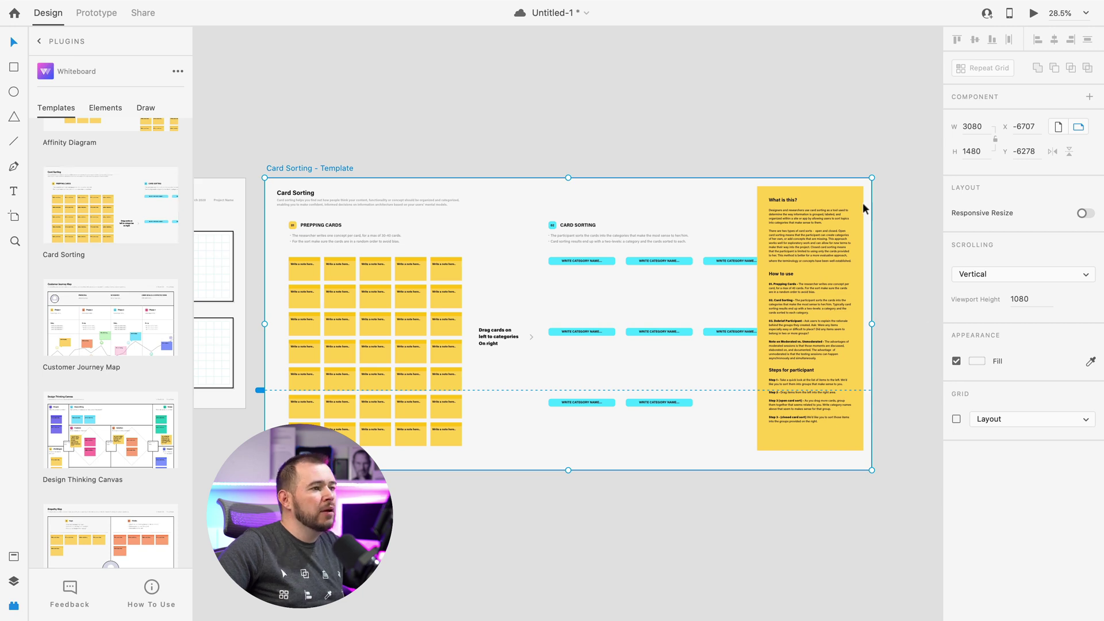
pyautogui.click(446, 267)
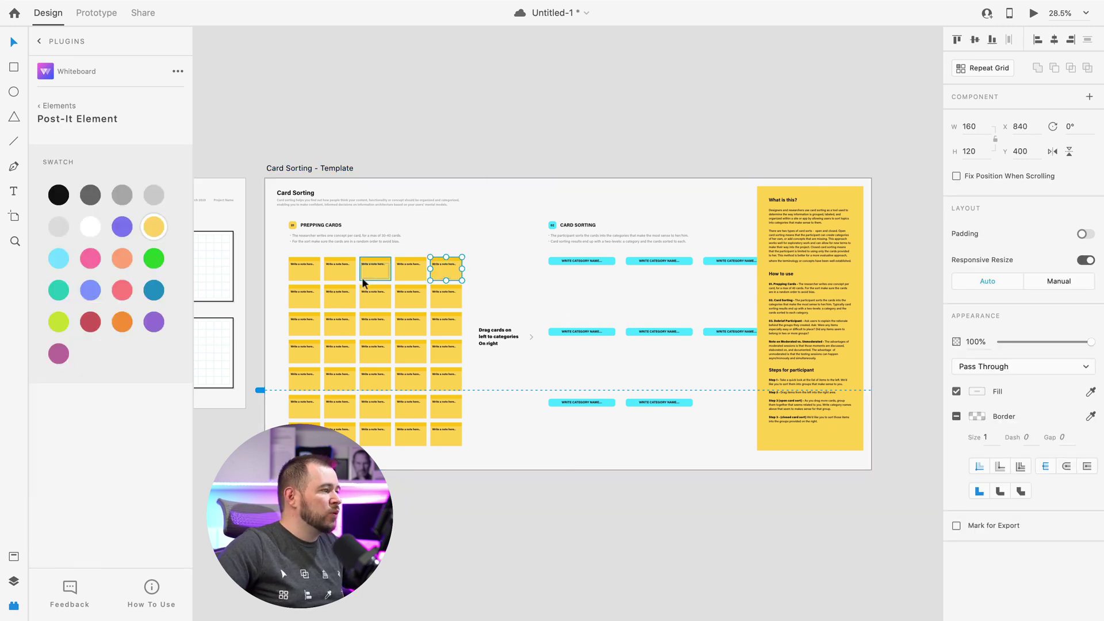
pyautogui.click(327, 167)
# - Delete the Card Sorting board and select the Affinity Diagram board
pyautogui.press('Delete')
pyautogui.hscroll(-15, 397, 202)
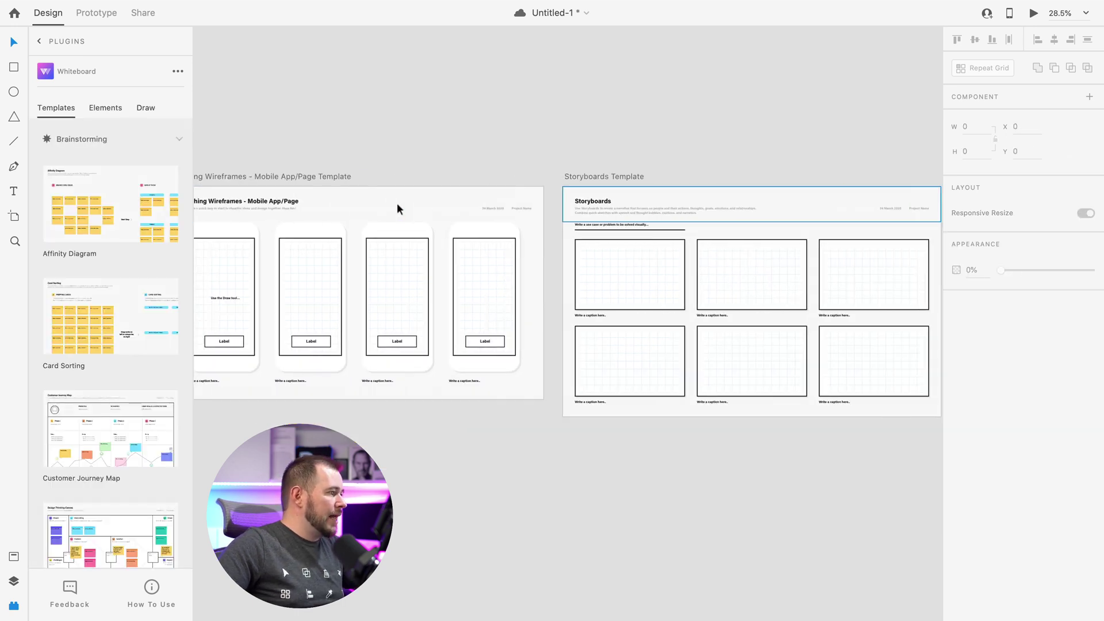
pyautogui.hscroll(-20, 391, 205)
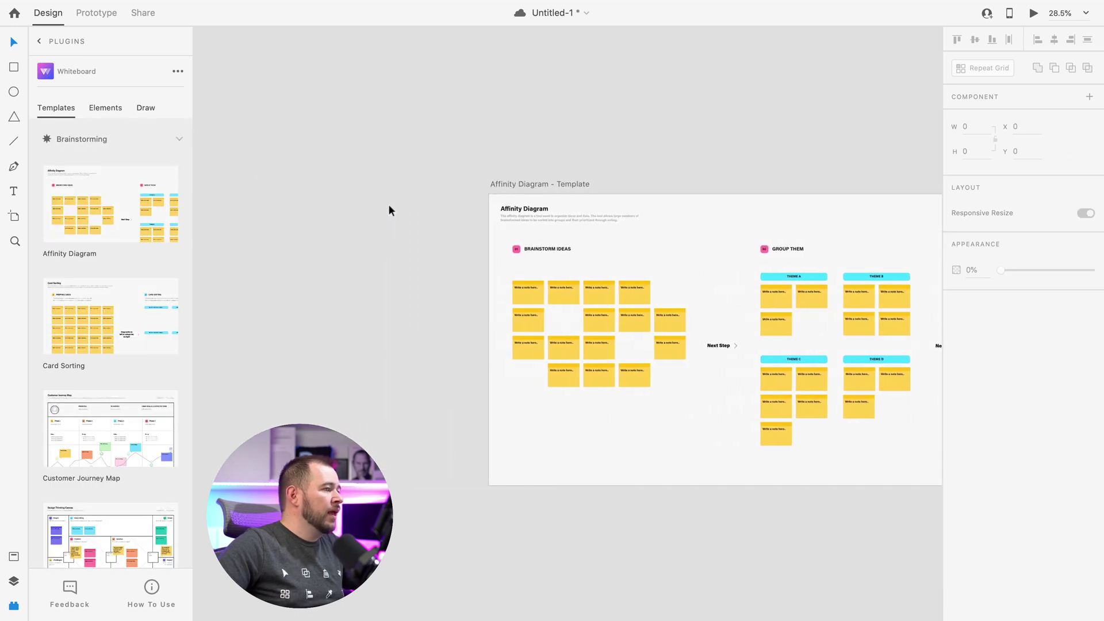
pyautogui.hscroll(5, 391, 205)
pyautogui.hscroll(2, 391, 205)
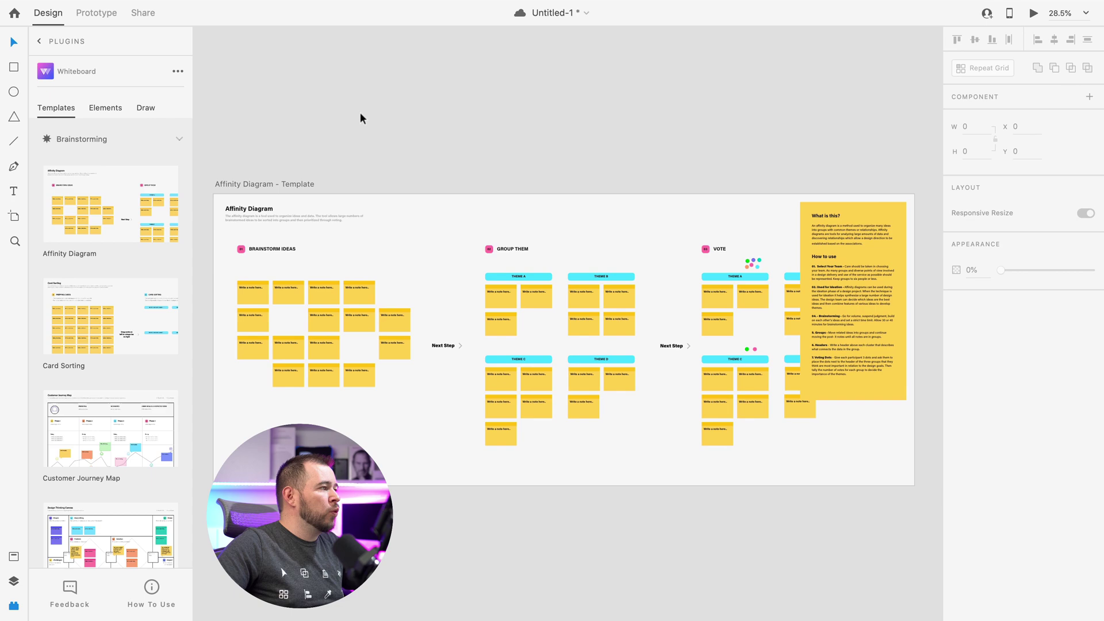
pyautogui.click(274, 184)
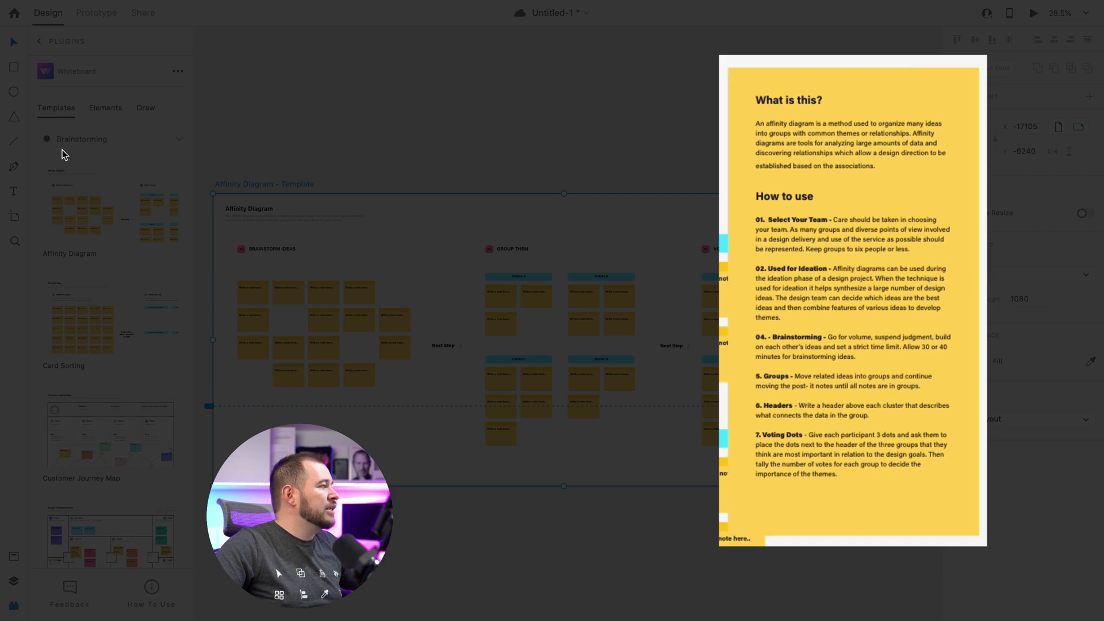
# - Zoom in on the Affinity Diagram's VOTE section with its coloured voting dots
pyautogui.scroll(5, 923, 291)
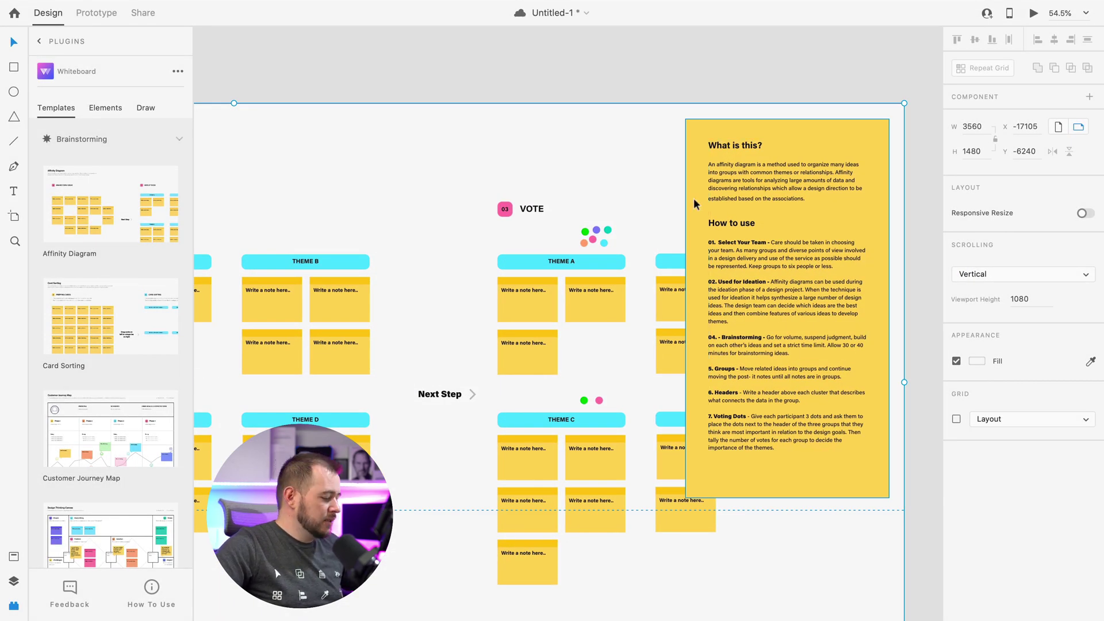
pyautogui.scroll(-3, 695, 200)
pyautogui.scroll(-2, 479, 210)
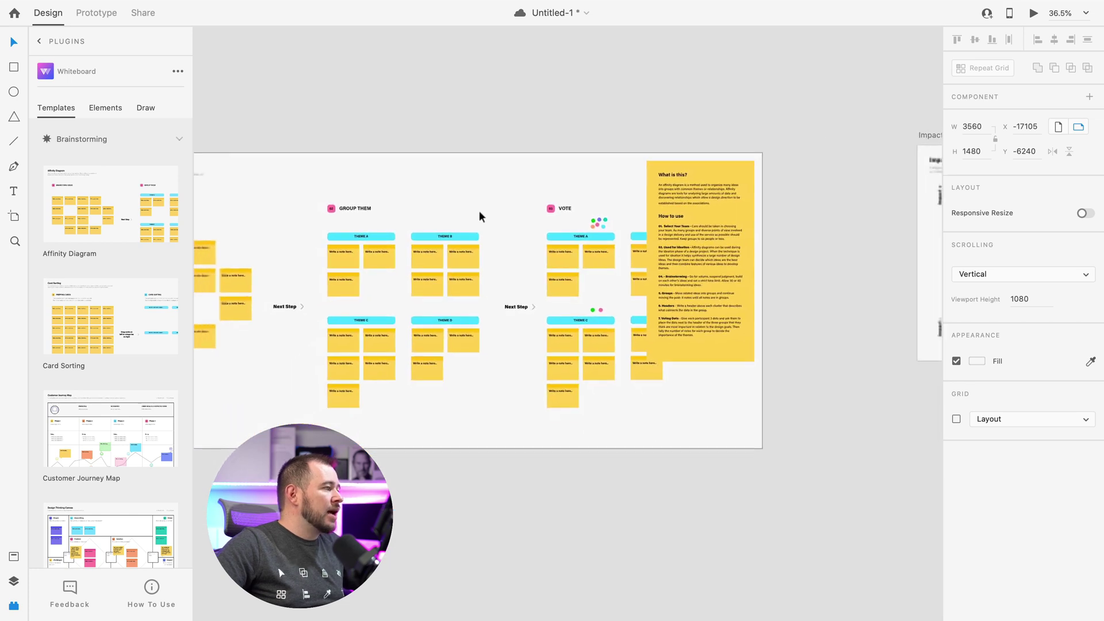
pyautogui.scroll(-3, 479, 213)
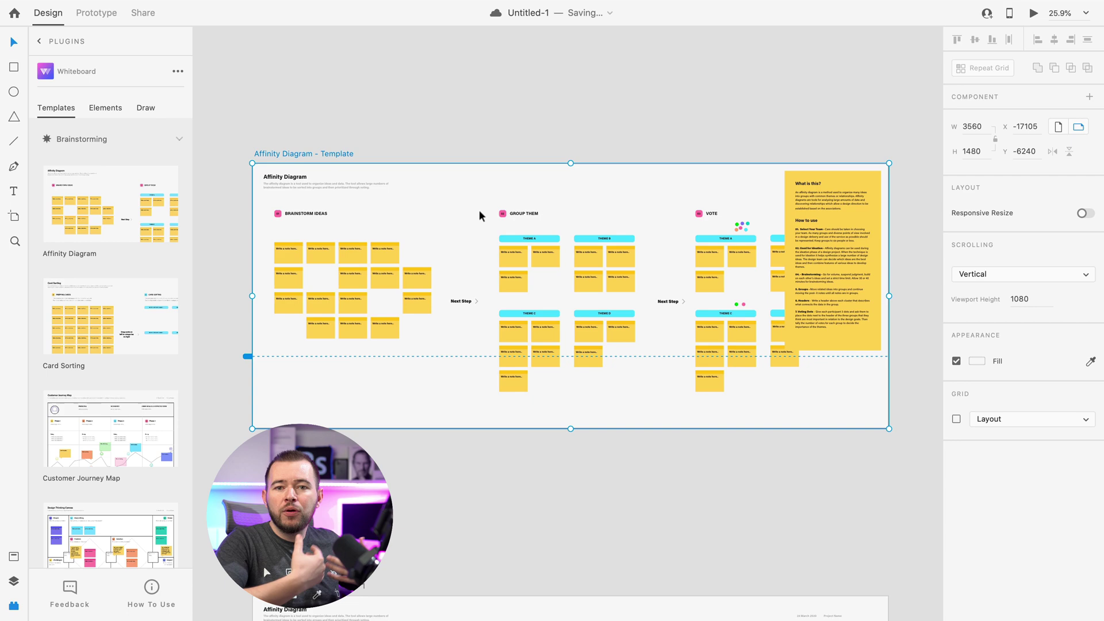
pyautogui.scroll(3, 527, 257)
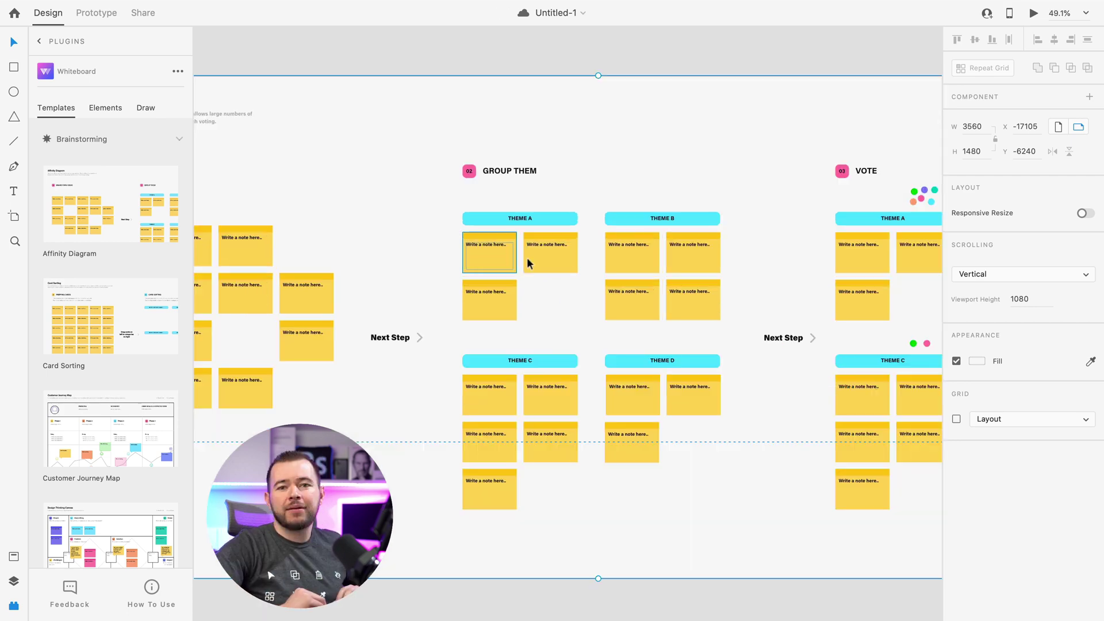
pyautogui.hscroll(5, 485, 227)
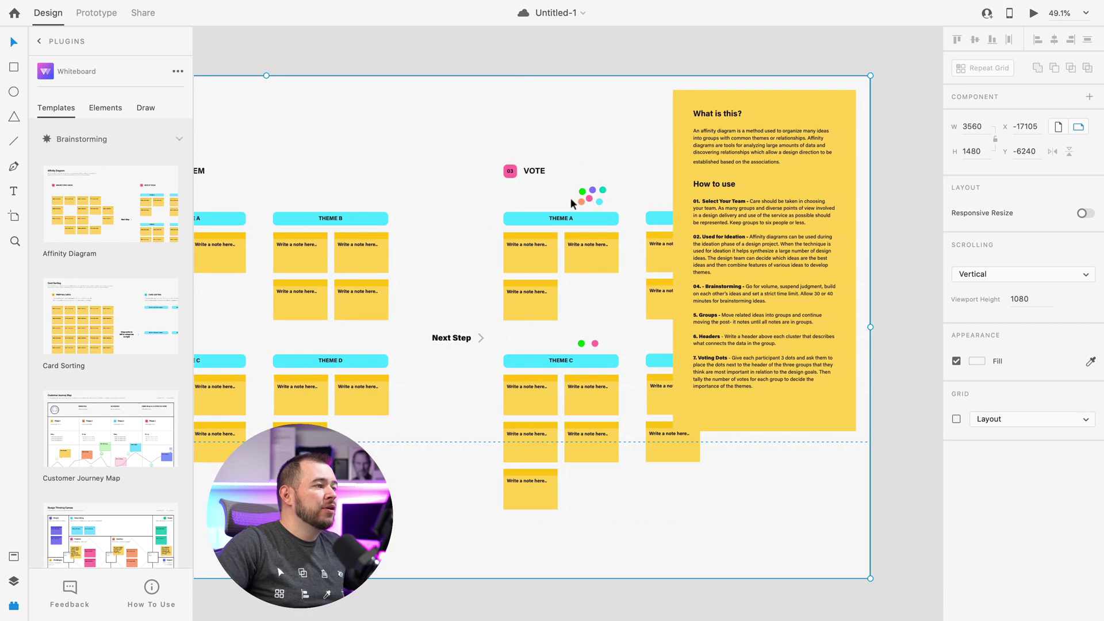
pyautogui.scroll(2, 581, 195)
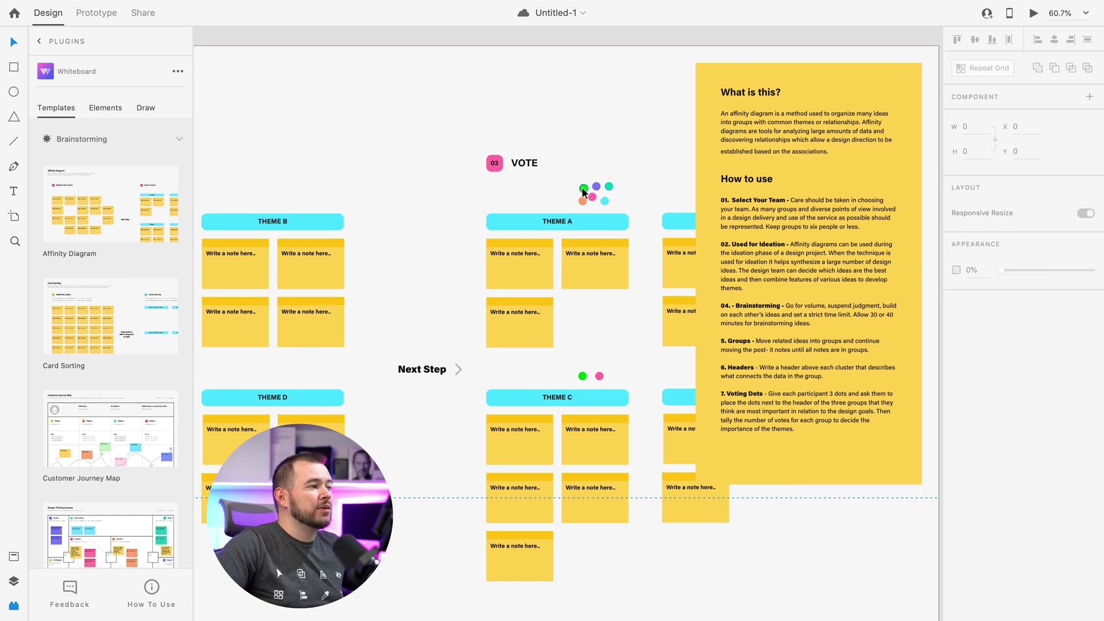
# - Drag a green voting dot from the VOTE cluster to sit beside the Theme A header
pyautogui.moveTo(583, 189); pyautogui.dragTo(671, 197)
pyautogui.moveTo(574, 190); pyautogui.dragTo(580, 186)
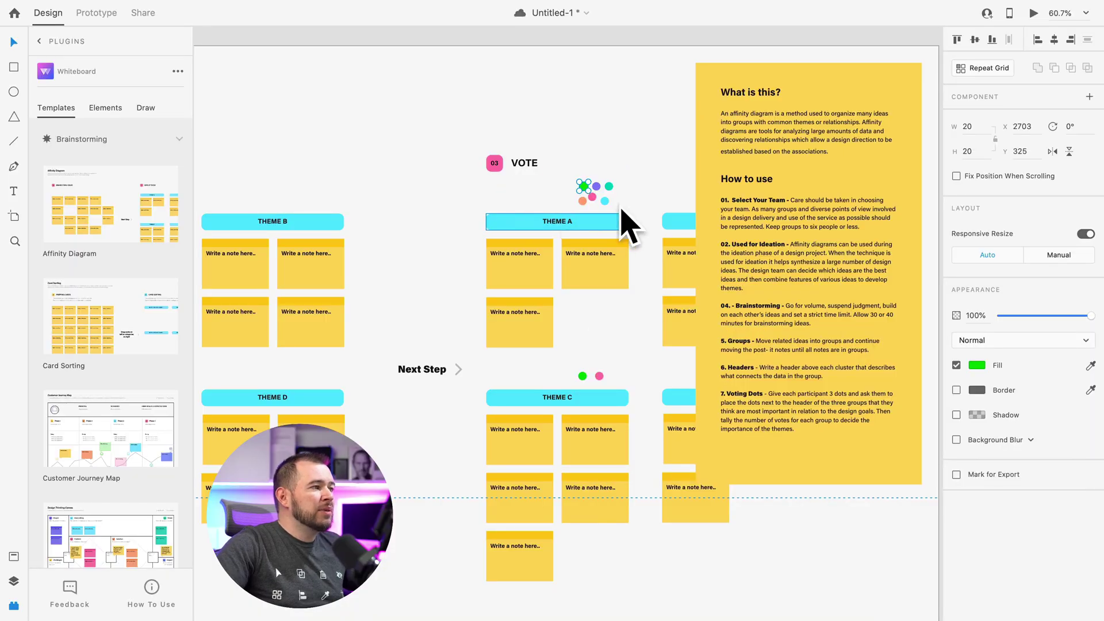
pyautogui.scroll(-10, 619, 202)
pyautogui.scroll(-4, 422, 343)
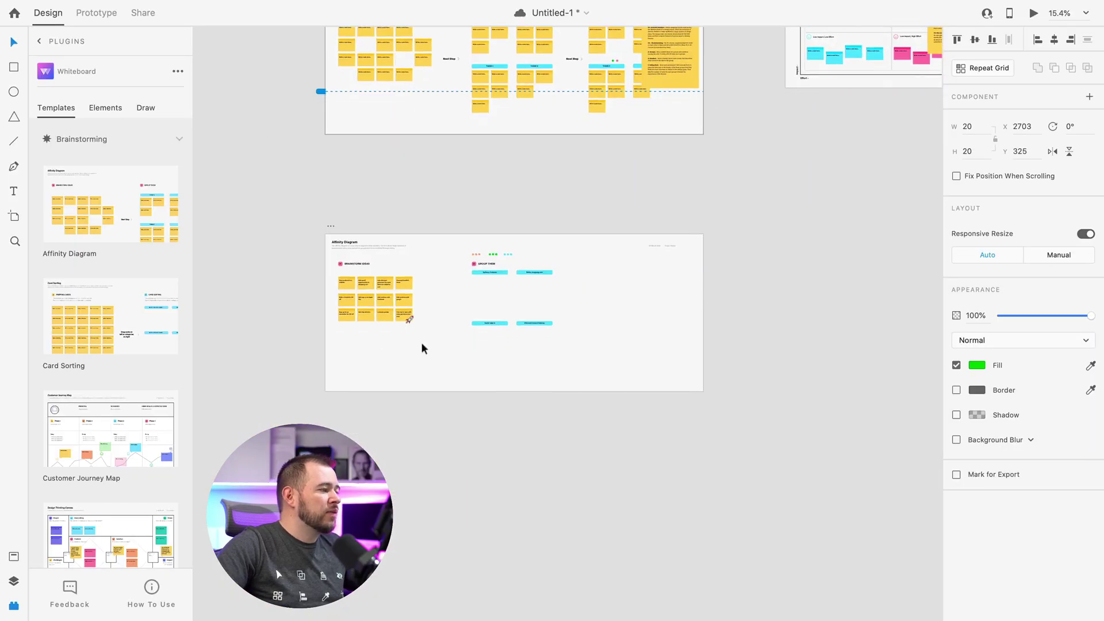
pyautogui.scroll(5, 341, 305)
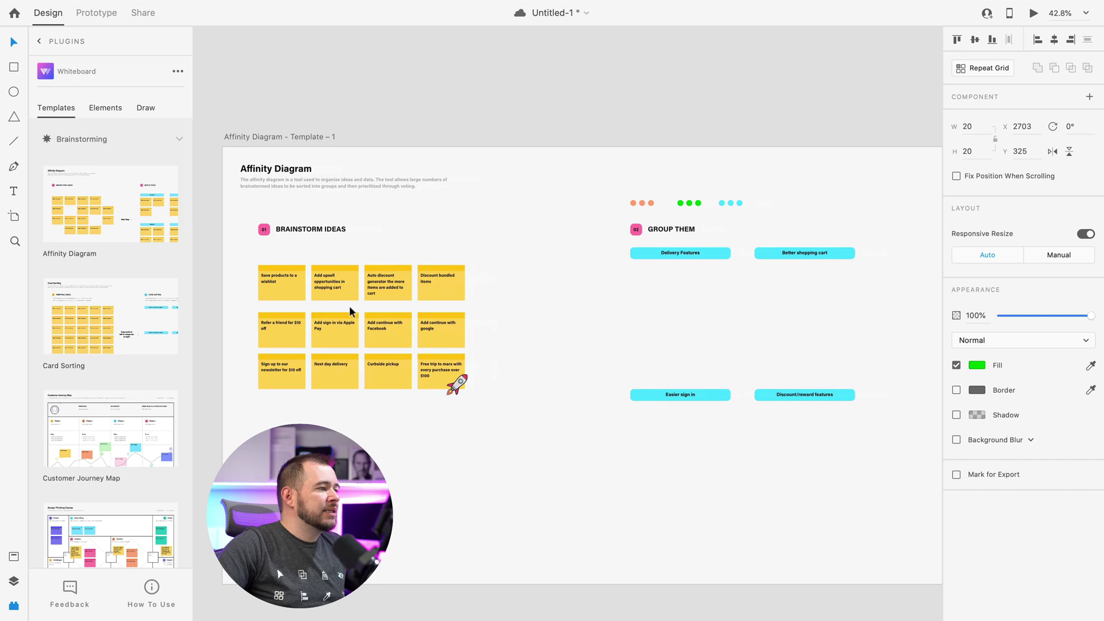
pyautogui.scroll(-2, 512, 333)
pyautogui.hscroll(4, 510, 331)
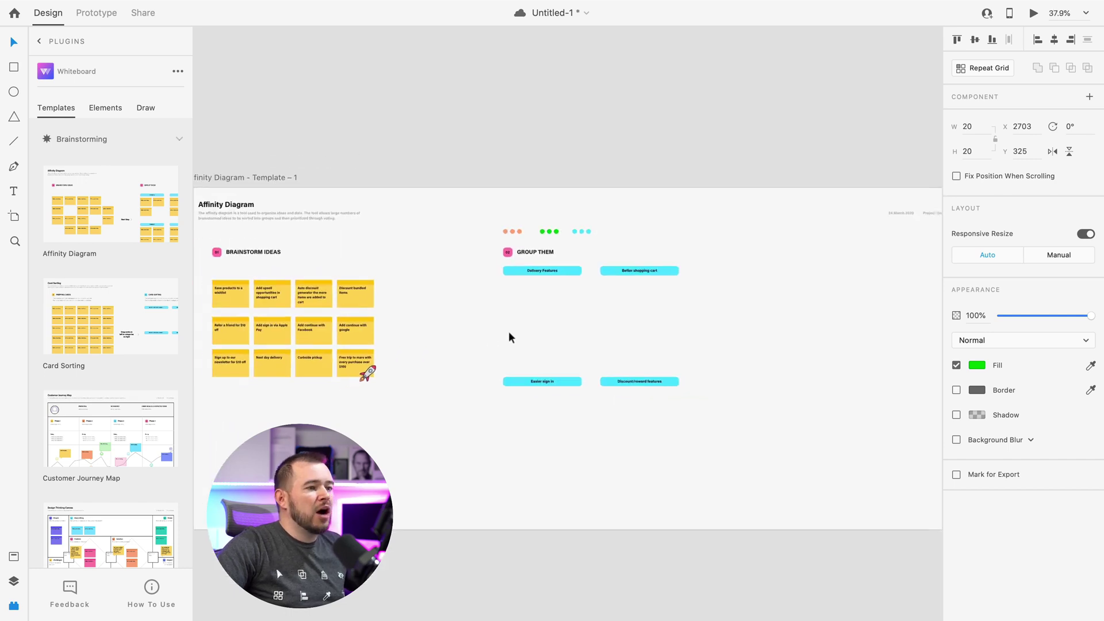
pyautogui.scroll(-1, 508, 337)
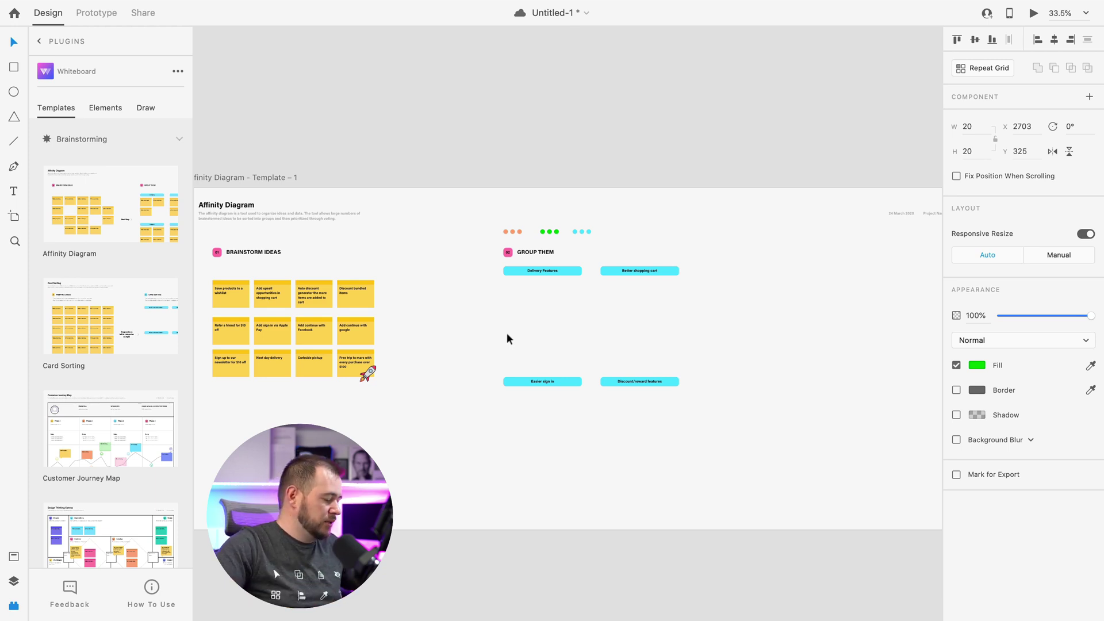
pyautogui.hscroll(-2, 445, 298)
pyautogui.scroll(5, 325, 346)
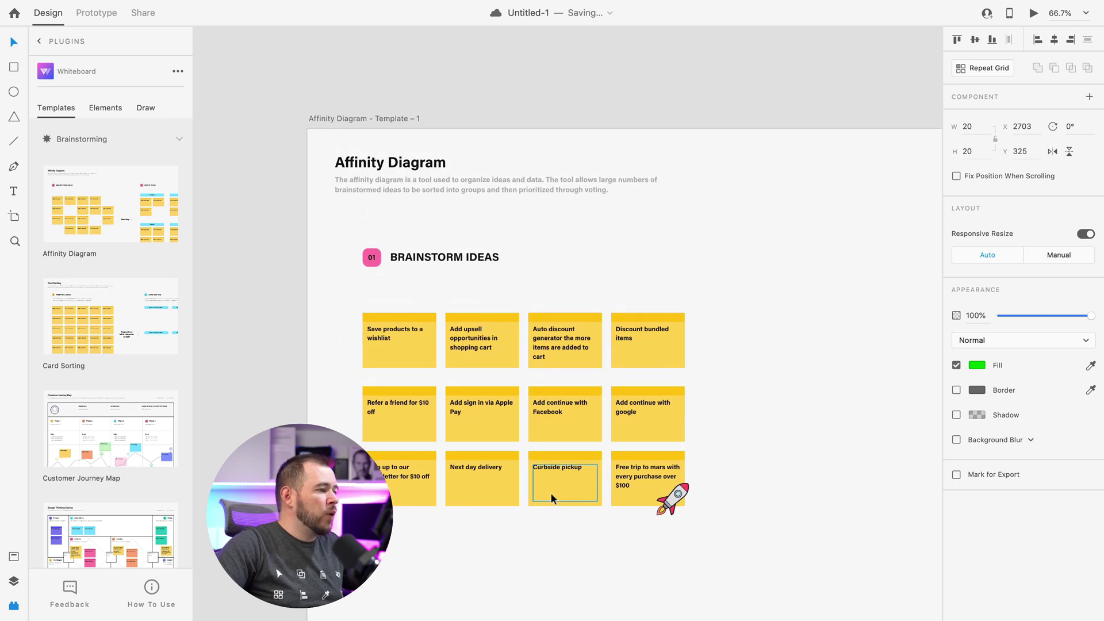
pyautogui.scroll(1, 551, 493)
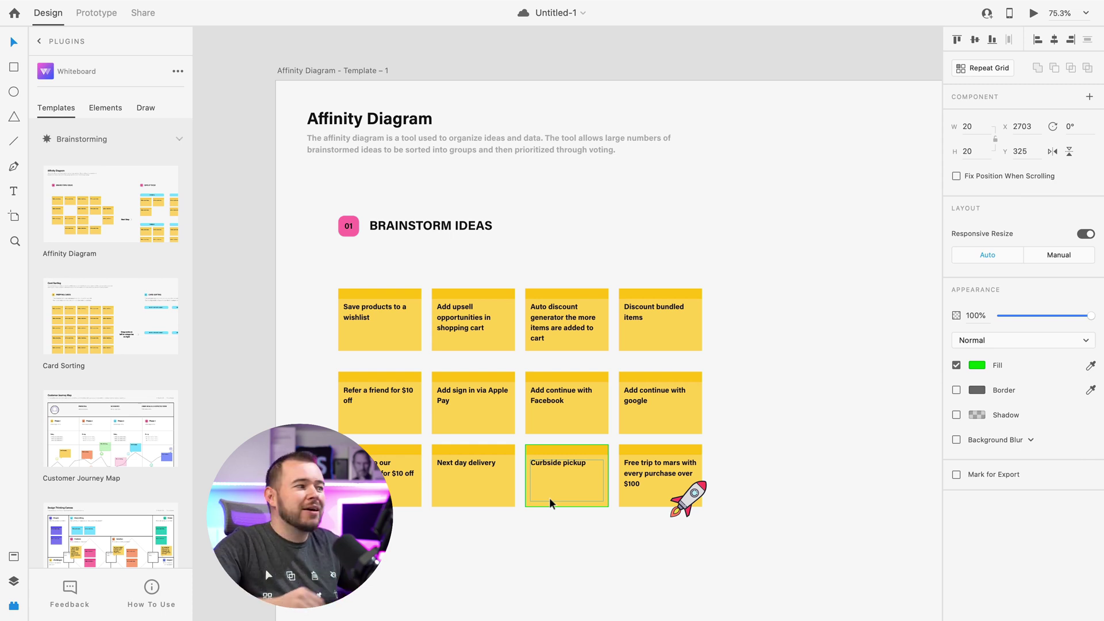
pyautogui.scroll(-3, 368, 319)
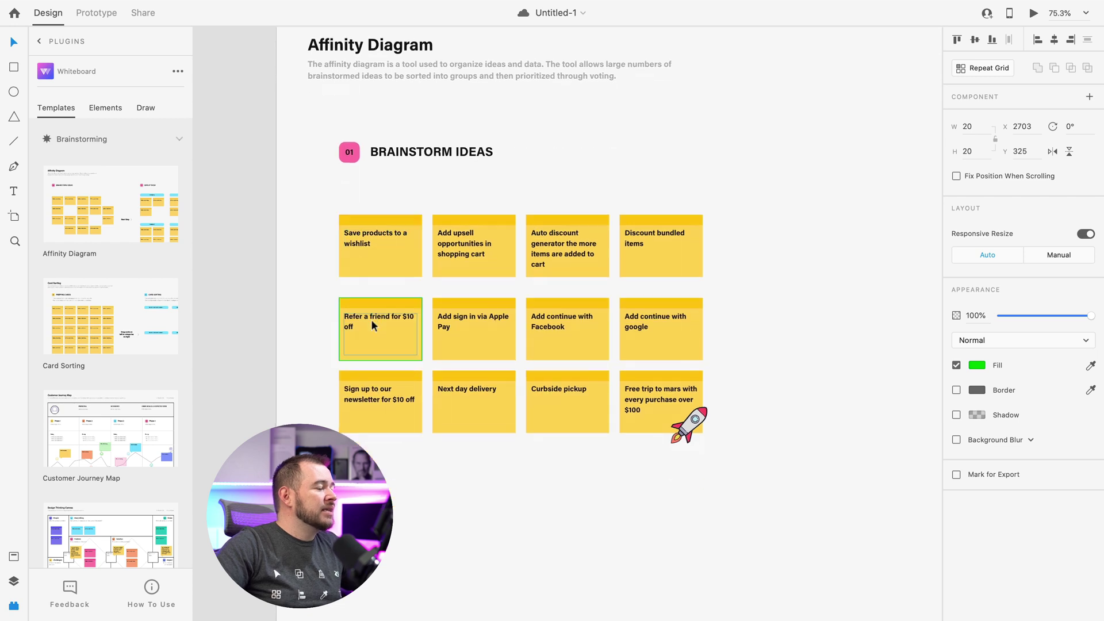
pyautogui.click(377, 224)
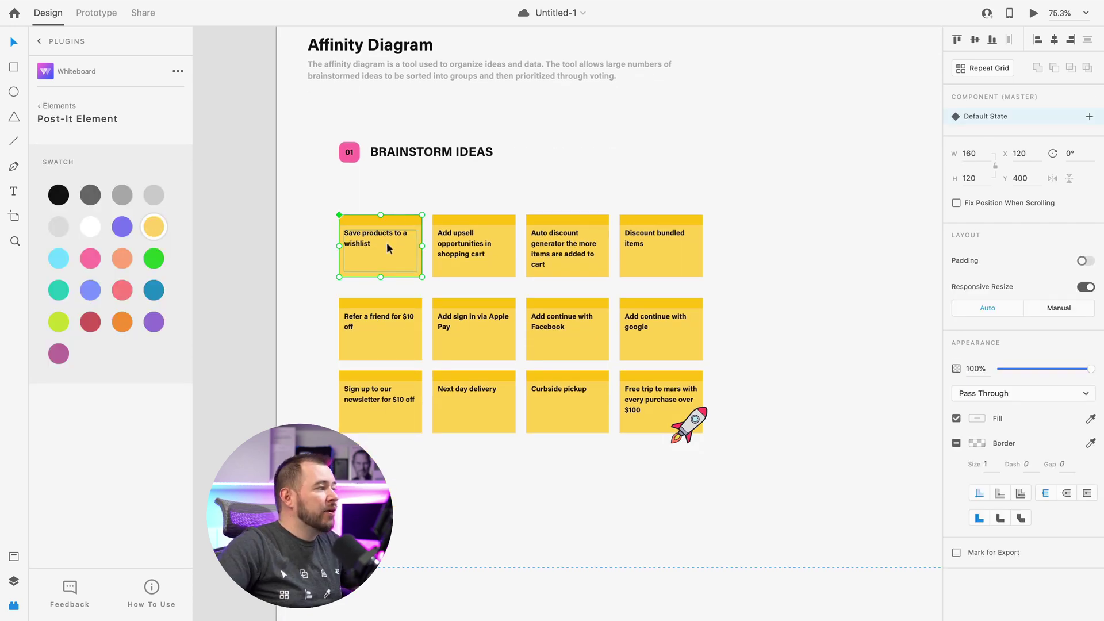
pyautogui.moveTo(422, 246)
pyautogui.mouseDown()
pyautogui.moveTo(374, 248)
pyautogui.moveTo(422, 248)
pyautogui.mouseUp()
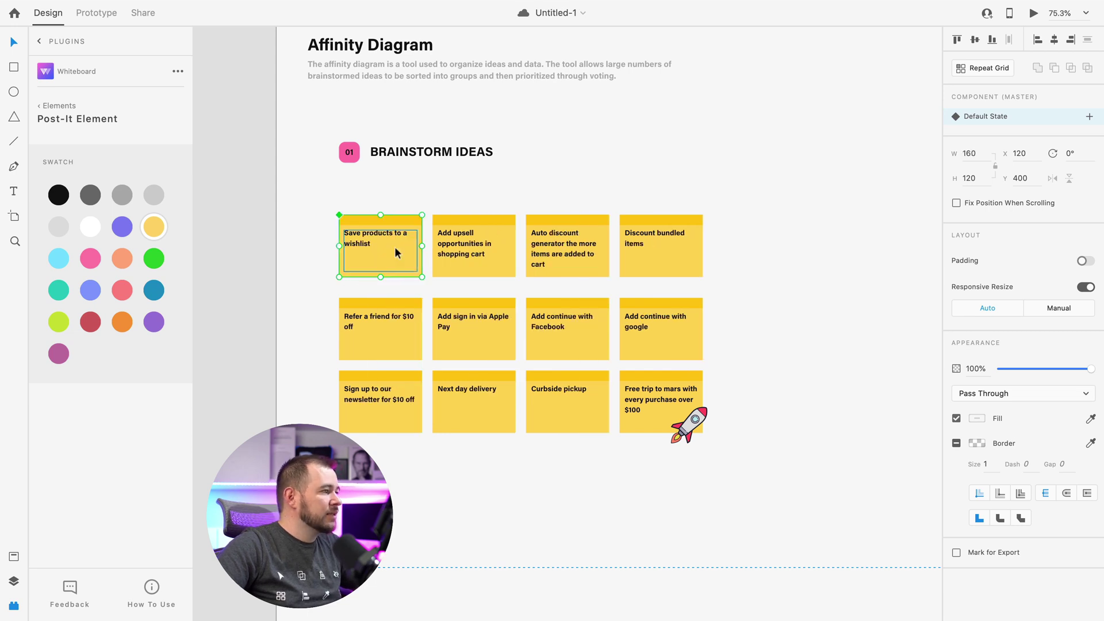
pyautogui.click(492, 255)
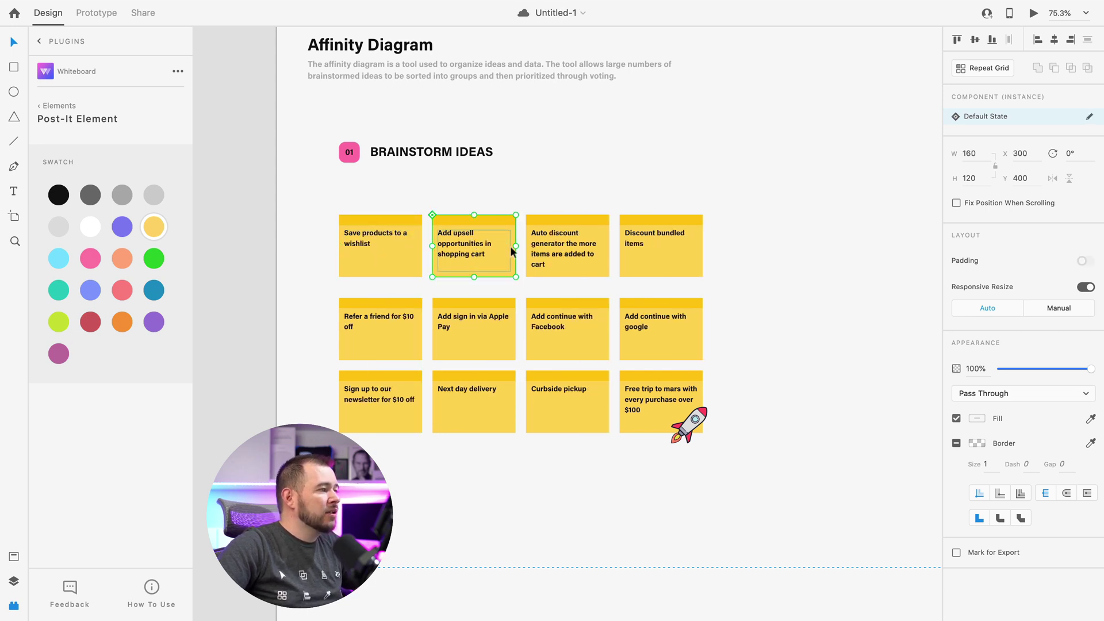
pyautogui.moveTo(508, 245)
pyautogui.mouseDown()
pyautogui.moveTo(469, 248)
pyautogui.moveTo(555, 246)
pyautogui.moveTo(510, 245)
pyautogui.mouseUp()
pyautogui.moveTo(471, 278); pyautogui.dragTo(471, 371)
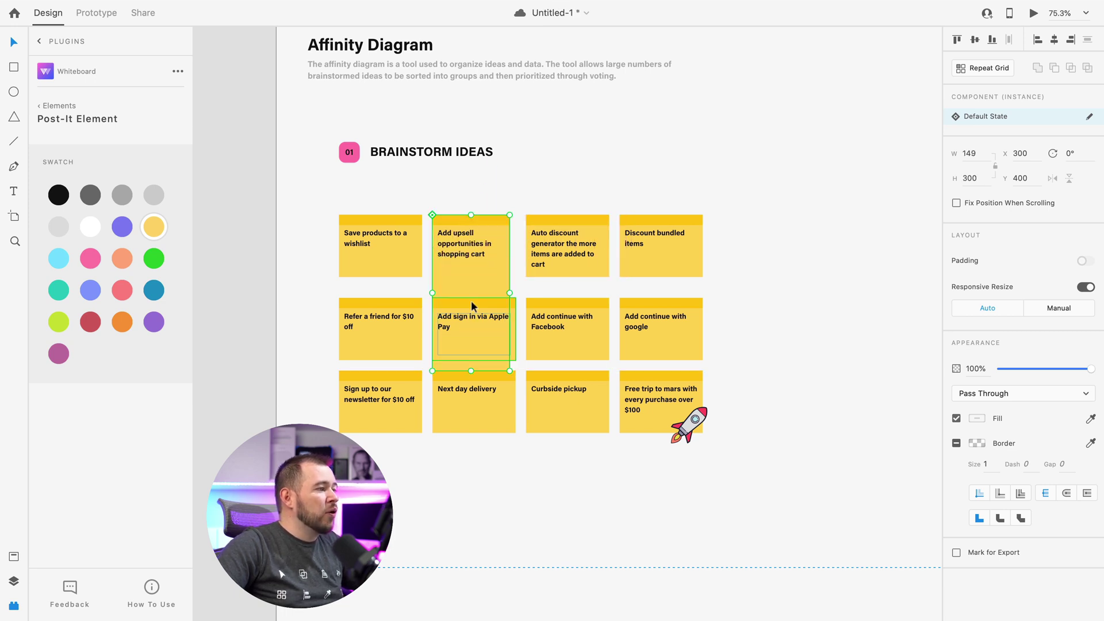
pyautogui.press('super+z')
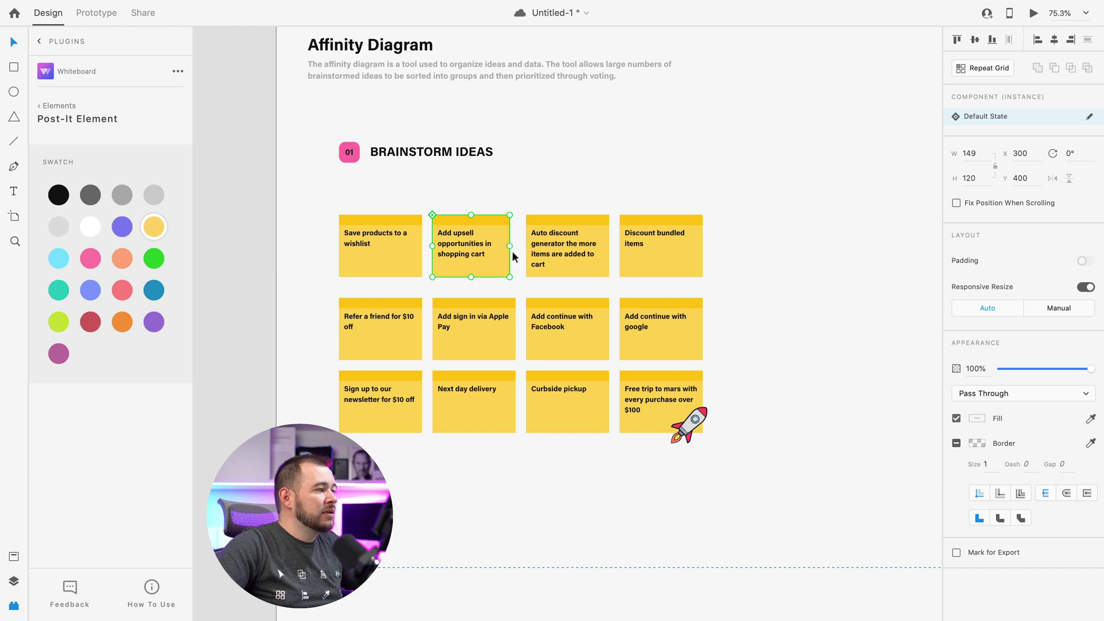
pyautogui.moveTo(511, 247); pyautogui.dragTo(516, 246)
pyautogui.click(484, 189)
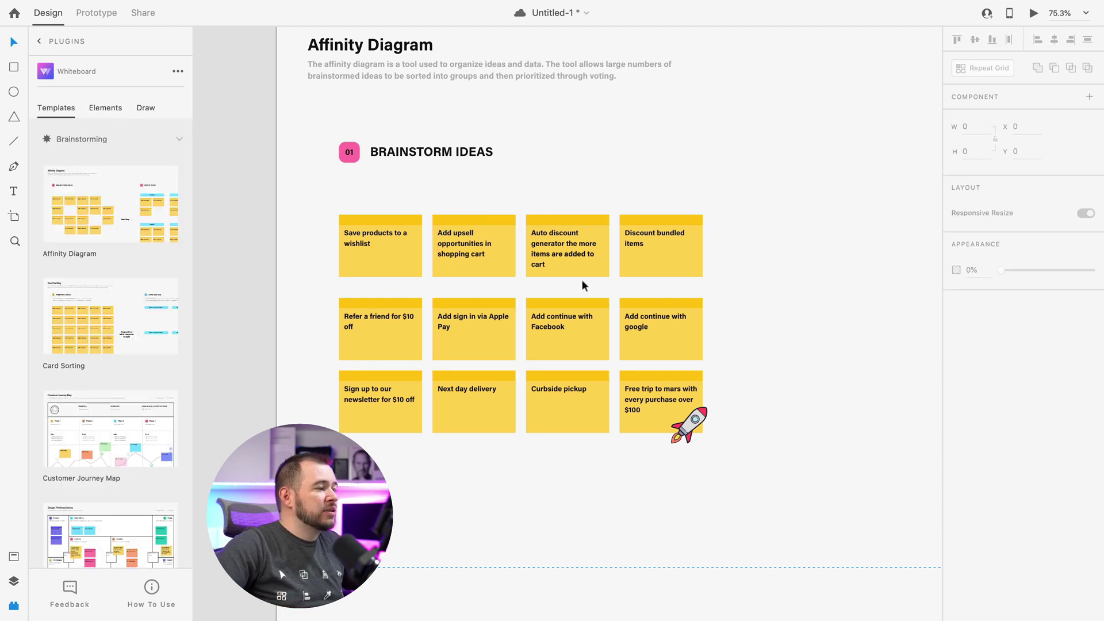
pyautogui.click(358, 232)
pyautogui.click(660, 403)
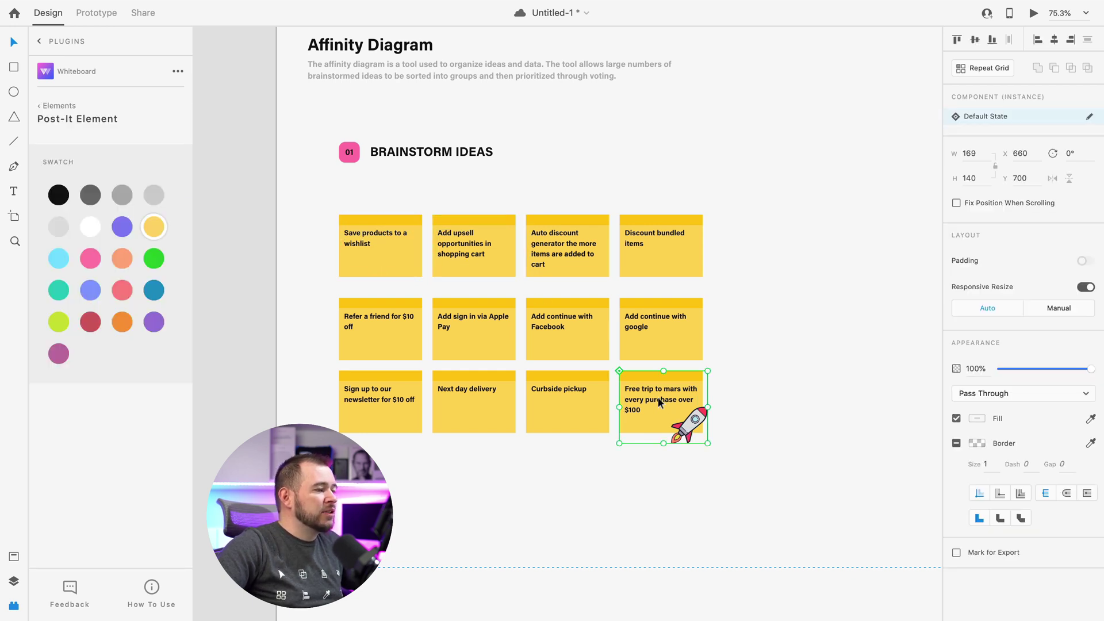
pyautogui.moveTo(689, 429)
pyautogui.mouseDown()
pyautogui.moveTo(667, 413)
pyautogui.moveTo(707, 405)
pyautogui.moveTo(781, 446)
pyautogui.moveTo(664, 423)
pyautogui.moveTo(696, 427)
pyautogui.mouseUp()
pyautogui.click(755, 415)
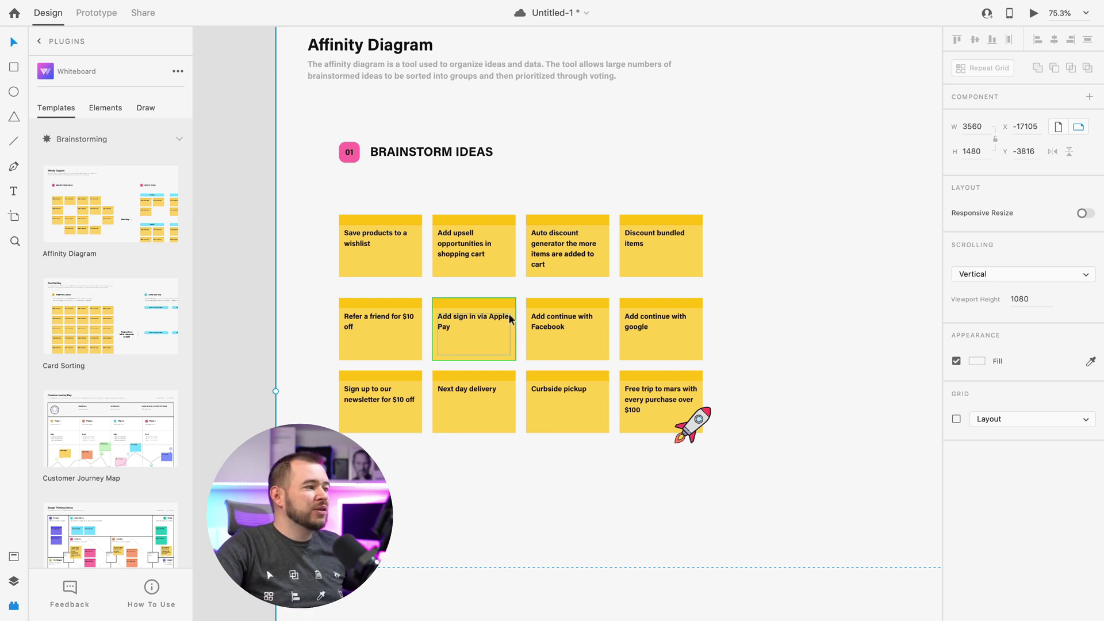
# - Move Save products to a wishlist, Add upsell opportunities and Auto discount generator under Better shopping cart
pyautogui.scroll(-3, 596, 249)
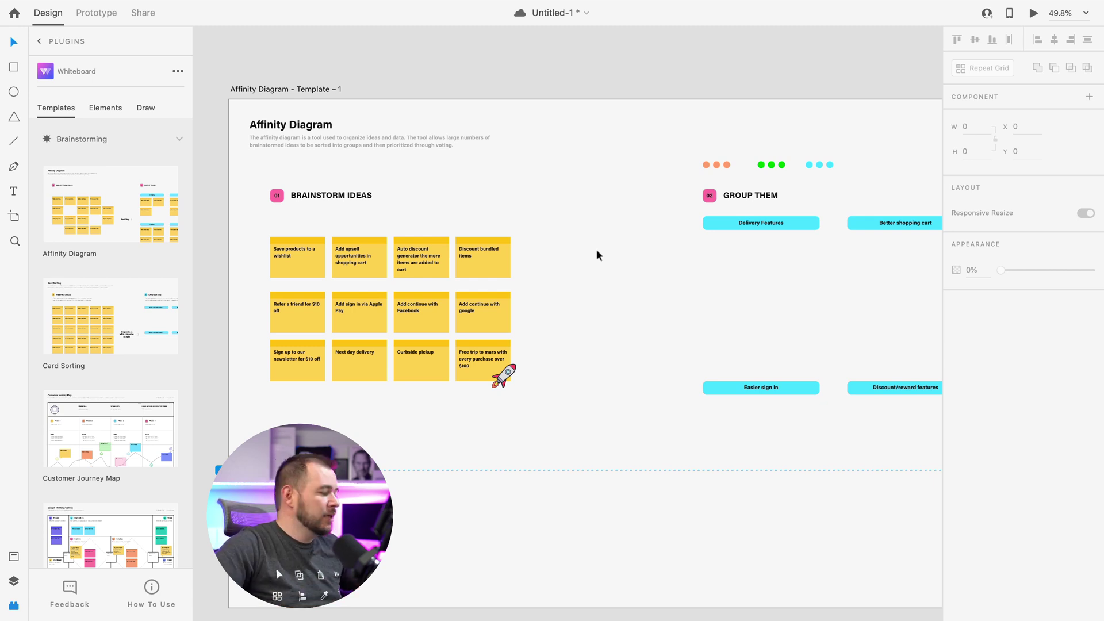
pyautogui.hscroll(2, 597, 252)
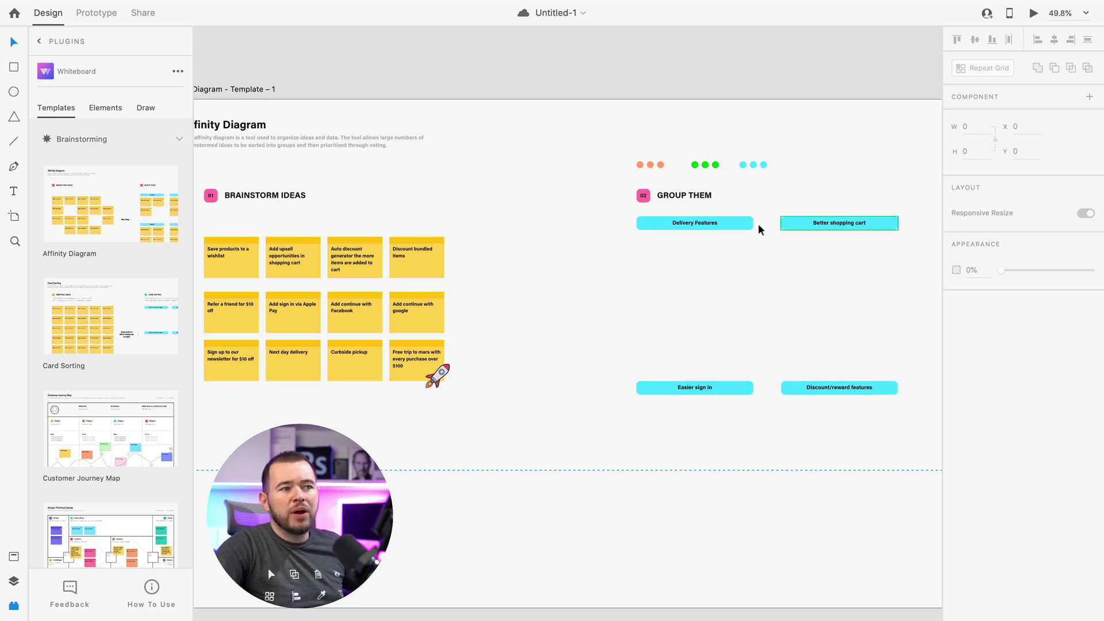
pyautogui.hscroll(-3, 731, 255)
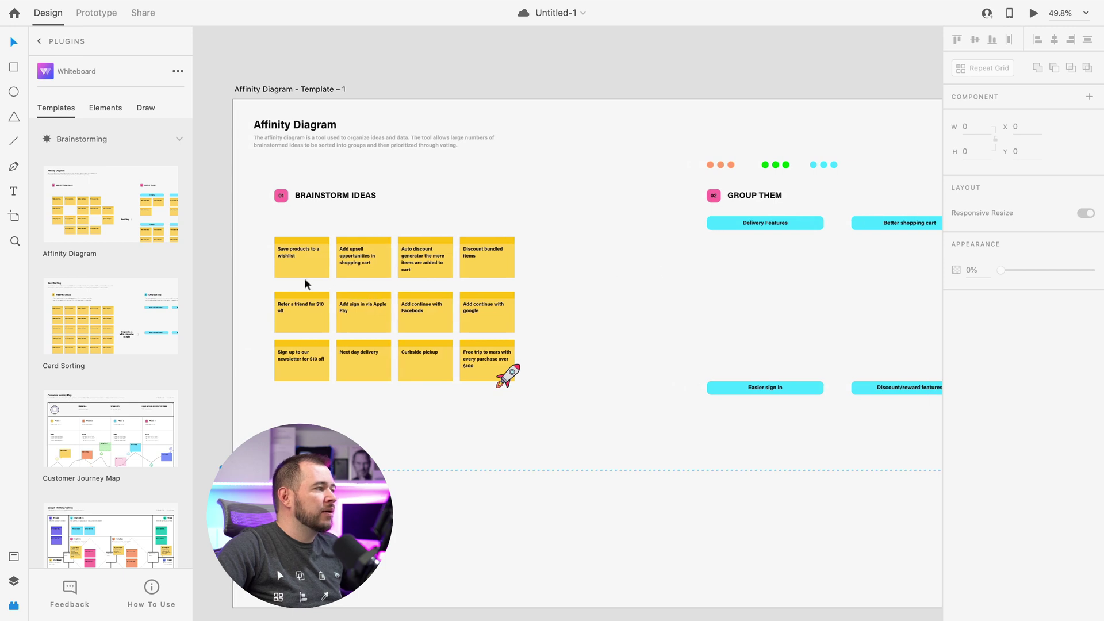
pyautogui.scroll(-2, 863, 284)
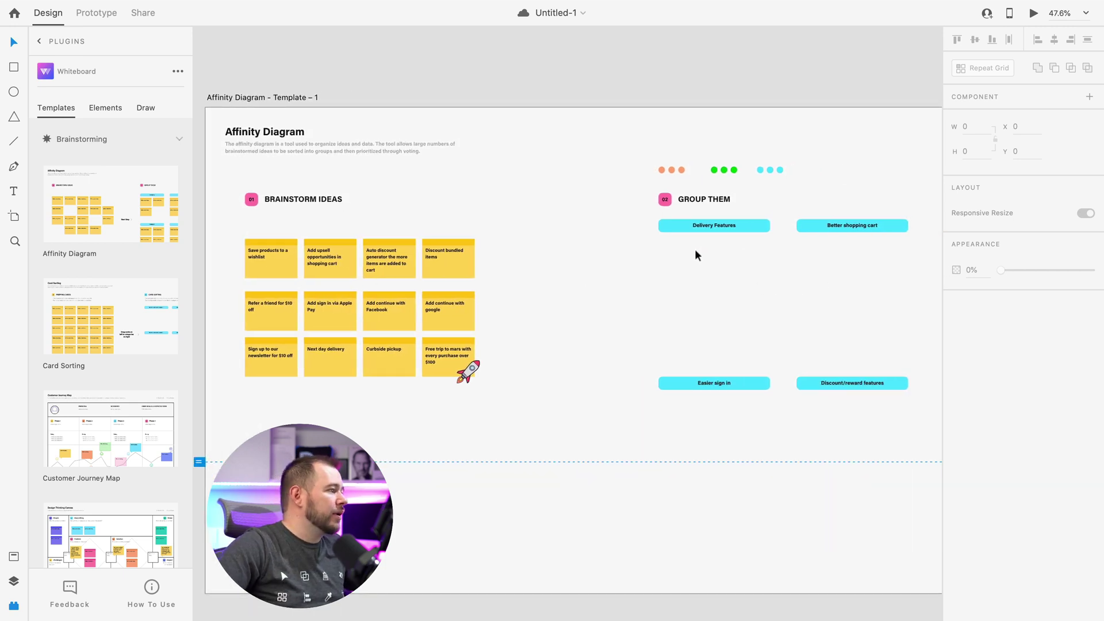
pyautogui.moveTo(248, 266); pyautogui.dragTo(801, 277)
pyautogui.moveTo(313, 267); pyautogui.dragTo(866, 267)
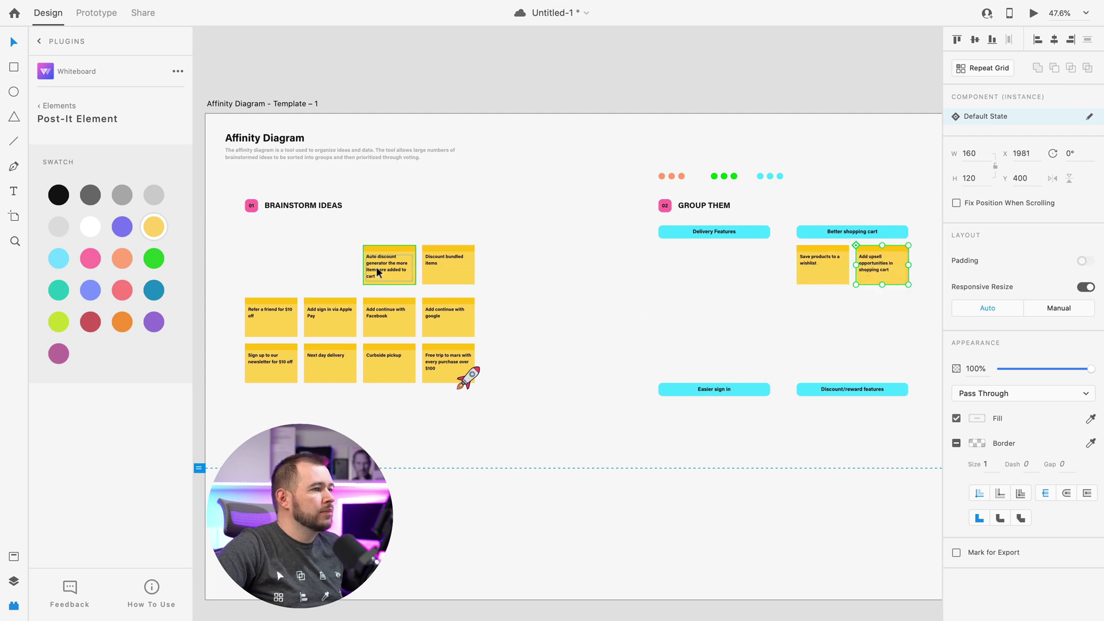
pyautogui.moveTo(390, 279); pyautogui.dragTo(824, 325)
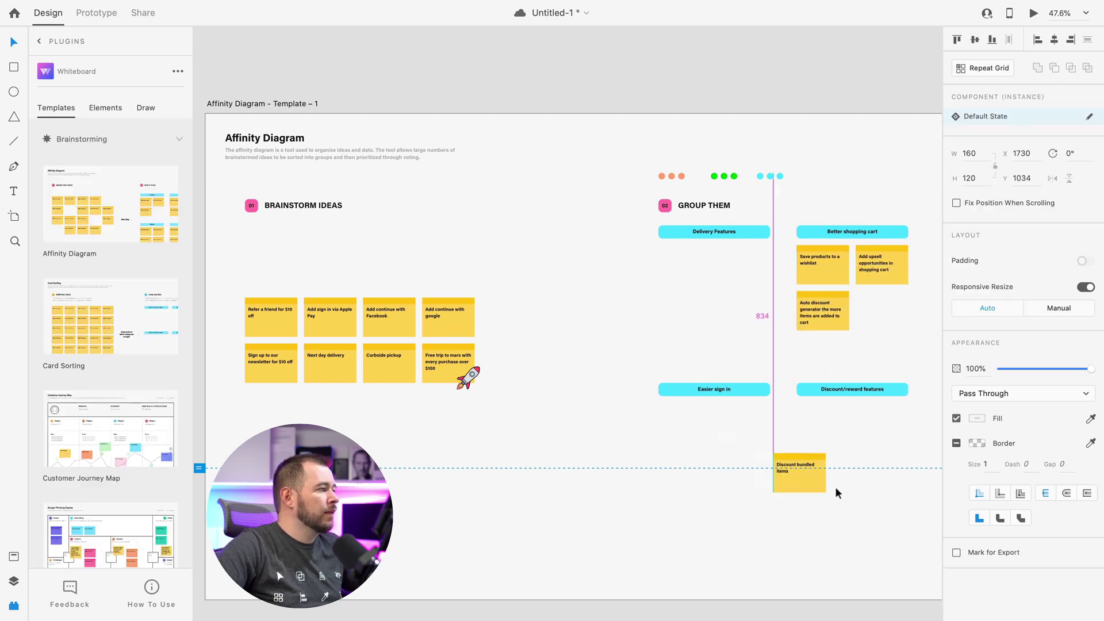
# - Put the Google, Facebook and Apple Pay sign-in notes under Easier sign in, plus two discount notes
pyautogui.moveTo(448, 265); pyautogui.dragTo(823, 422)
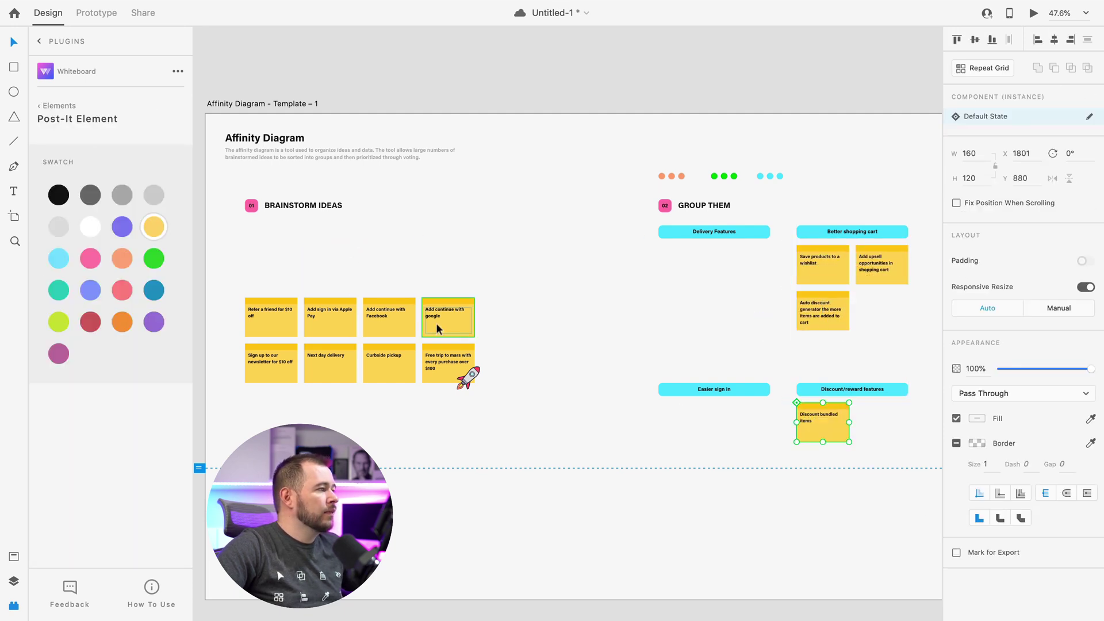
pyautogui.moveTo(448, 317); pyautogui.dragTo(685, 422)
pyautogui.moveTo(389, 317); pyautogui.dragTo(743, 423)
pyautogui.moveTo(330, 317); pyautogui.dragTo(684, 468)
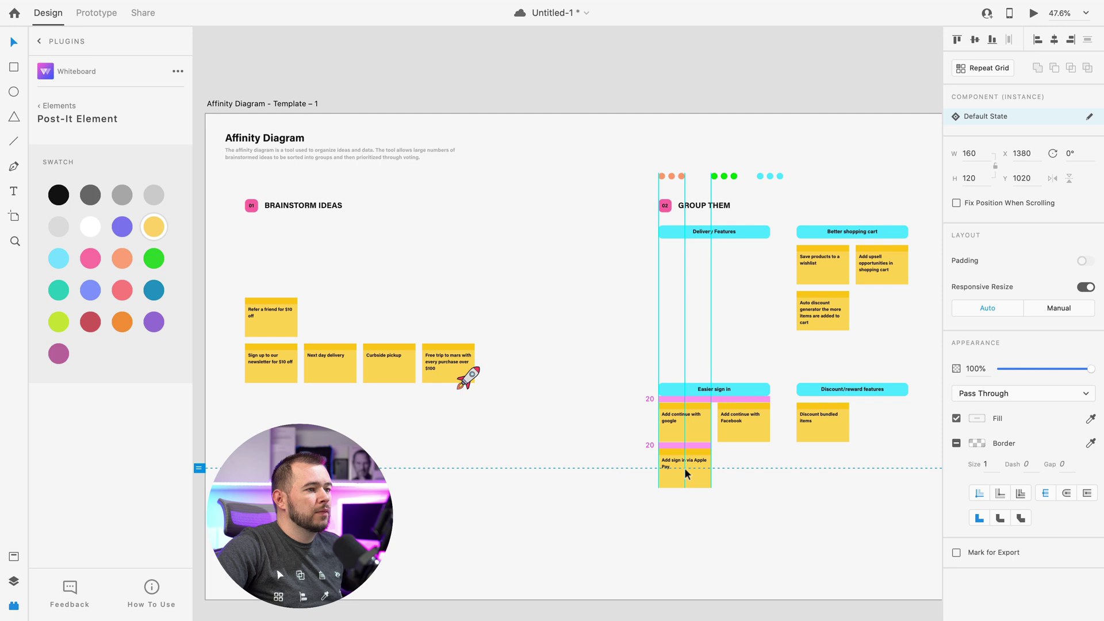
pyautogui.moveTo(271, 316); pyautogui.dragTo(883, 422)
# - Move Next day delivery and Curbside pickup under Delivery Features, Free trip to mars and newsletter under Discount/reward
pyautogui.click(390, 364)
pyautogui.keyDown('shift'); pyautogui.click(330, 363); pyautogui.keyUp('shift')
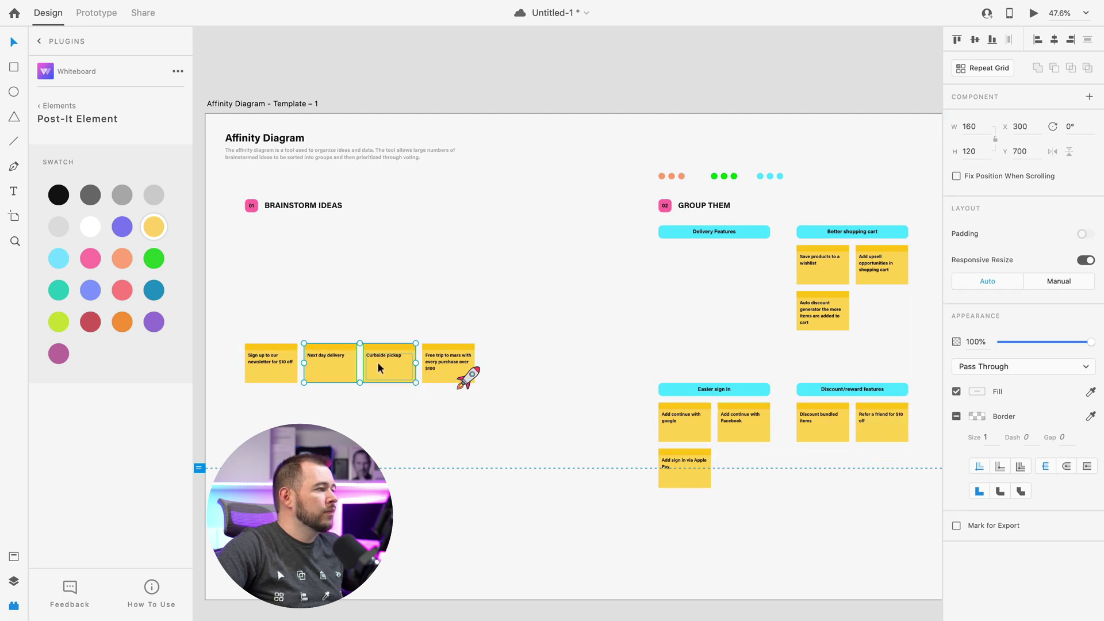
pyautogui.moveTo(377, 365); pyautogui.dragTo(734, 272)
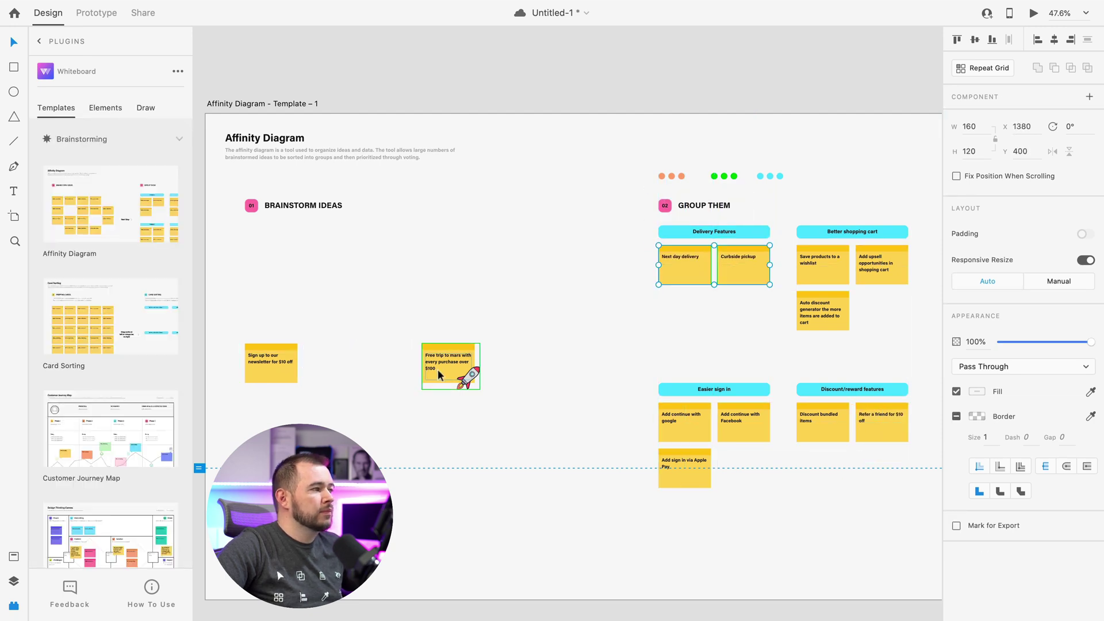
pyautogui.moveTo(440, 368); pyautogui.dragTo(811, 470)
pyautogui.moveTo(269, 364); pyautogui.dragTo(879, 468)
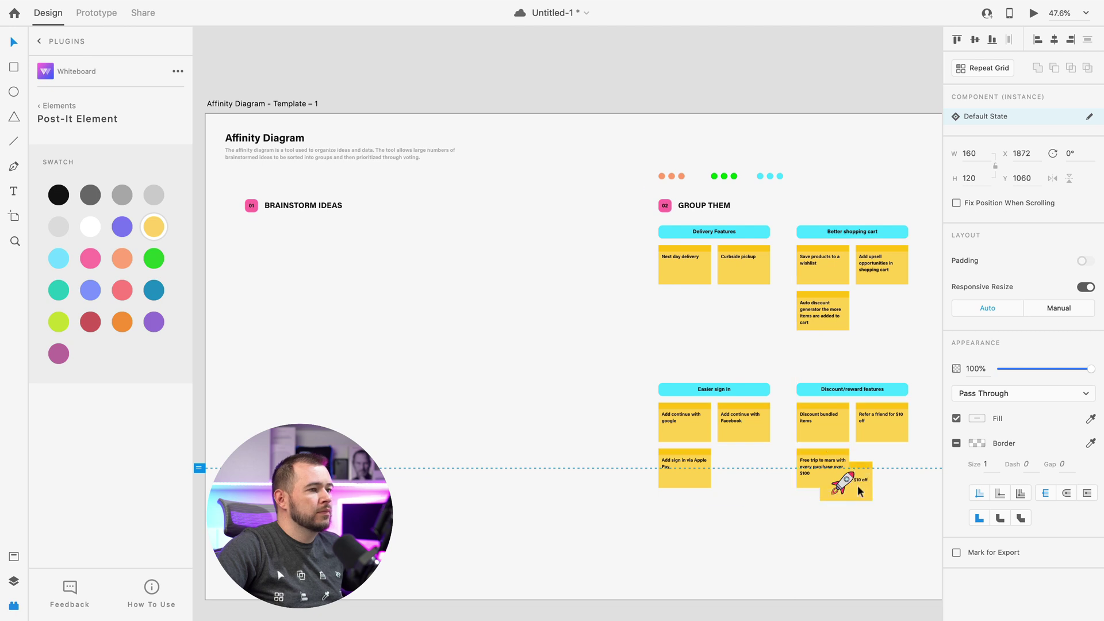
pyautogui.hscroll(5, 757, 443)
pyautogui.click(754, 446)
pyautogui.scroll(5, 753, 446)
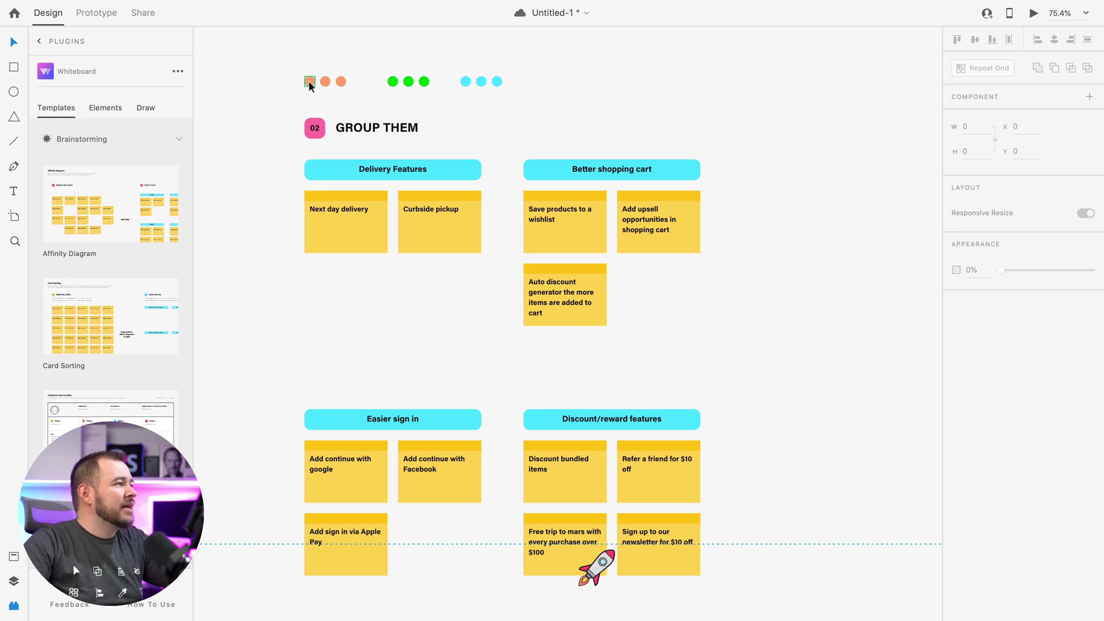
# - Place orange vote dots near Delivery Features and Easier sign in, and green dots above Discount/reward features
pyautogui.moveTo(310, 84); pyautogui.dragTo(465, 145)
pyautogui.moveTo(336, 94); pyautogui.dragTo(564, 145)
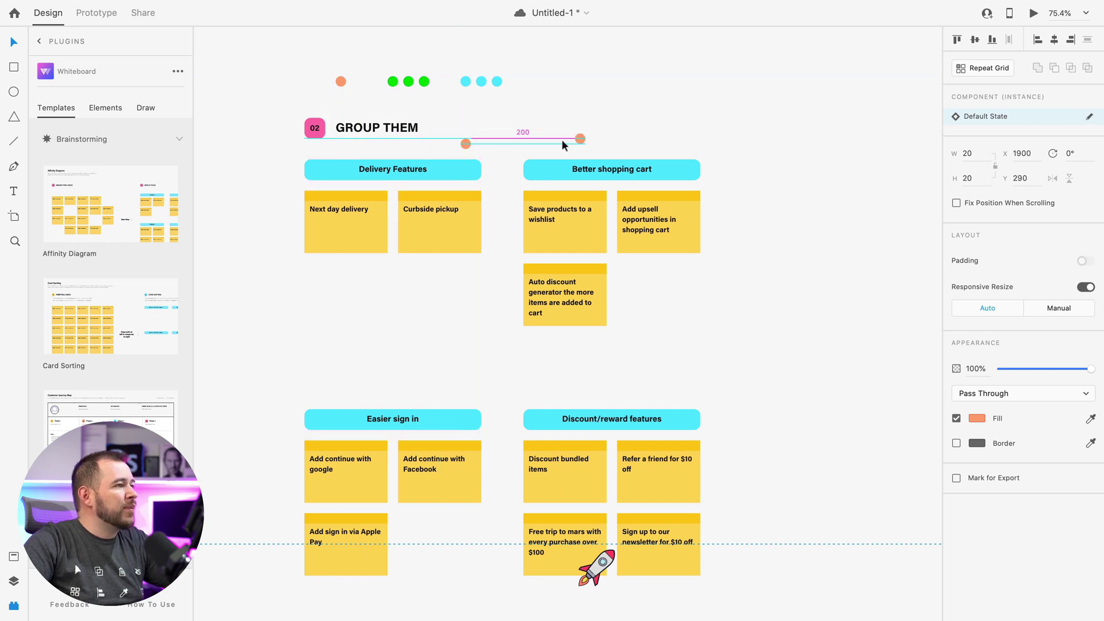
pyautogui.moveTo(344, 81); pyautogui.dragTo(324, 395)
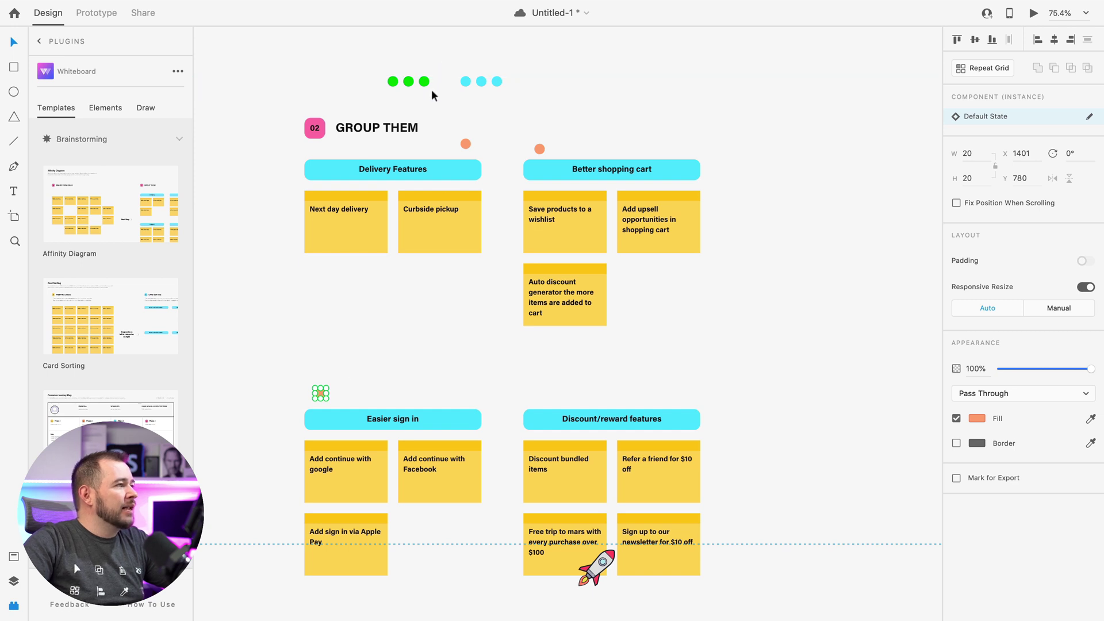
pyautogui.click(394, 83)
pyautogui.moveTo(396, 86); pyautogui.dragTo(531, 398)
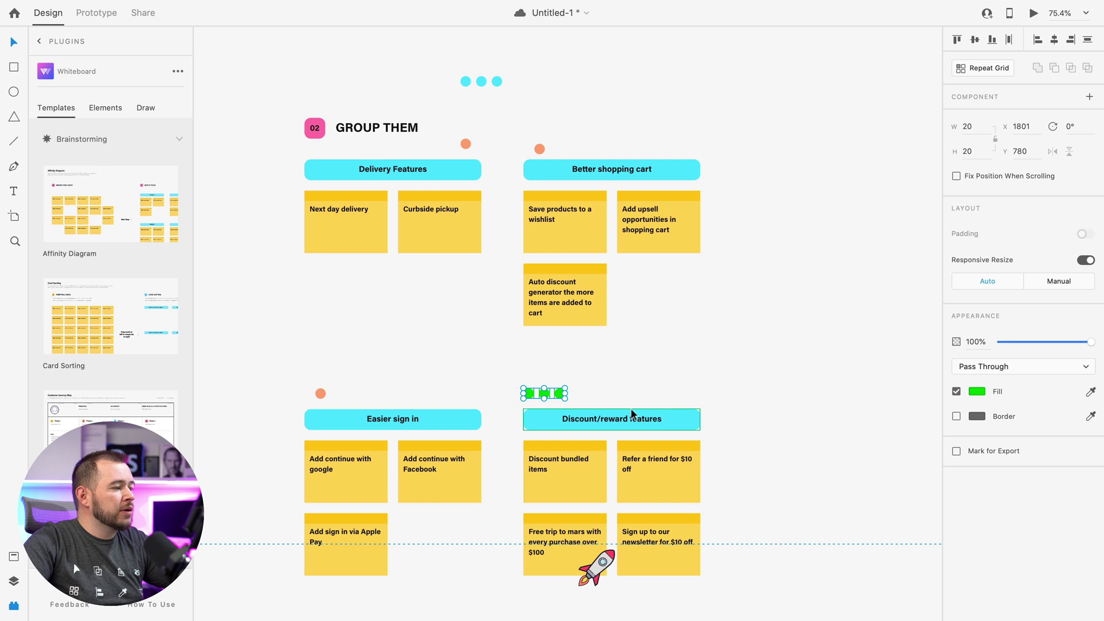
pyautogui.click(675, 338)
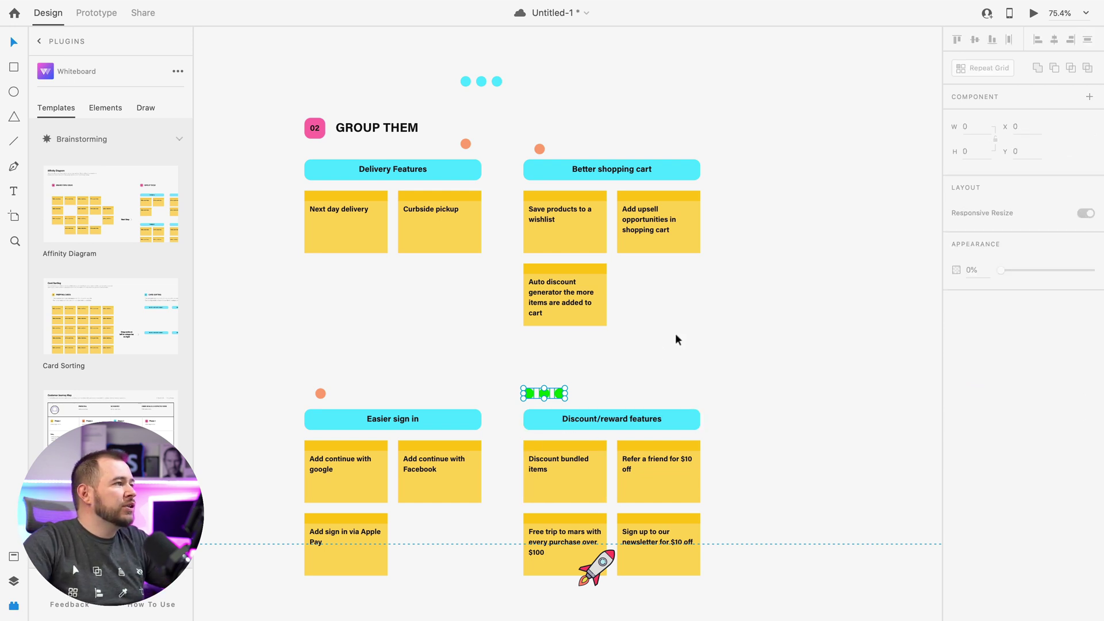
# - Place cyan vote dots beside the Better shopping cart and Delivery Features headers
pyautogui.click(467, 83)
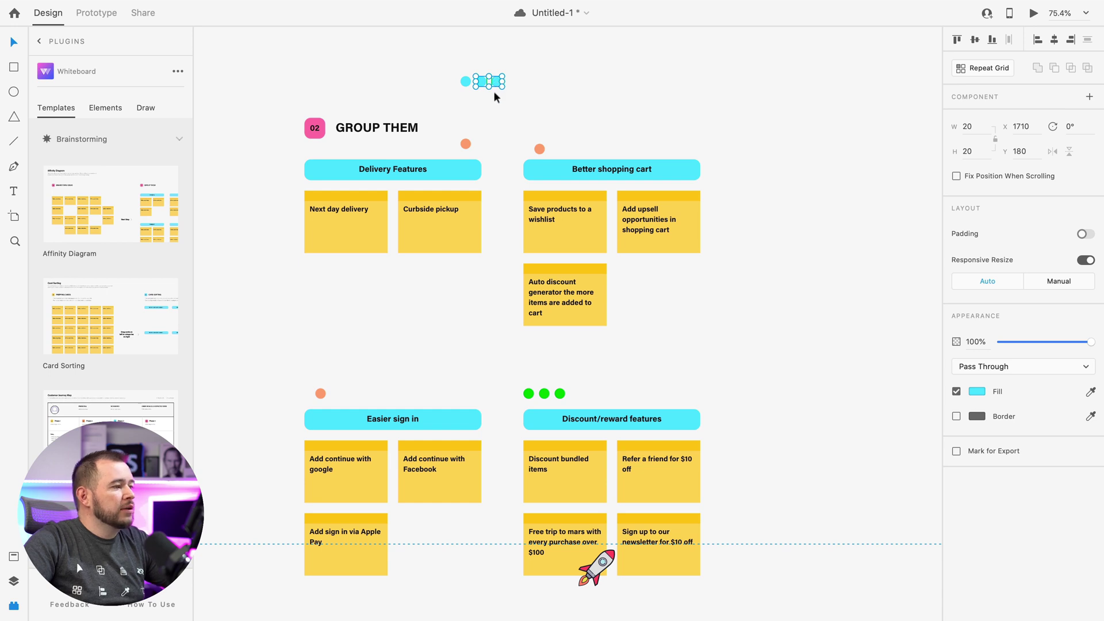
pyautogui.moveTo(499, 84); pyautogui.dragTo(583, 148)
pyautogui.moveTo(466, 81); pyautogui.dragTo(449, 149)
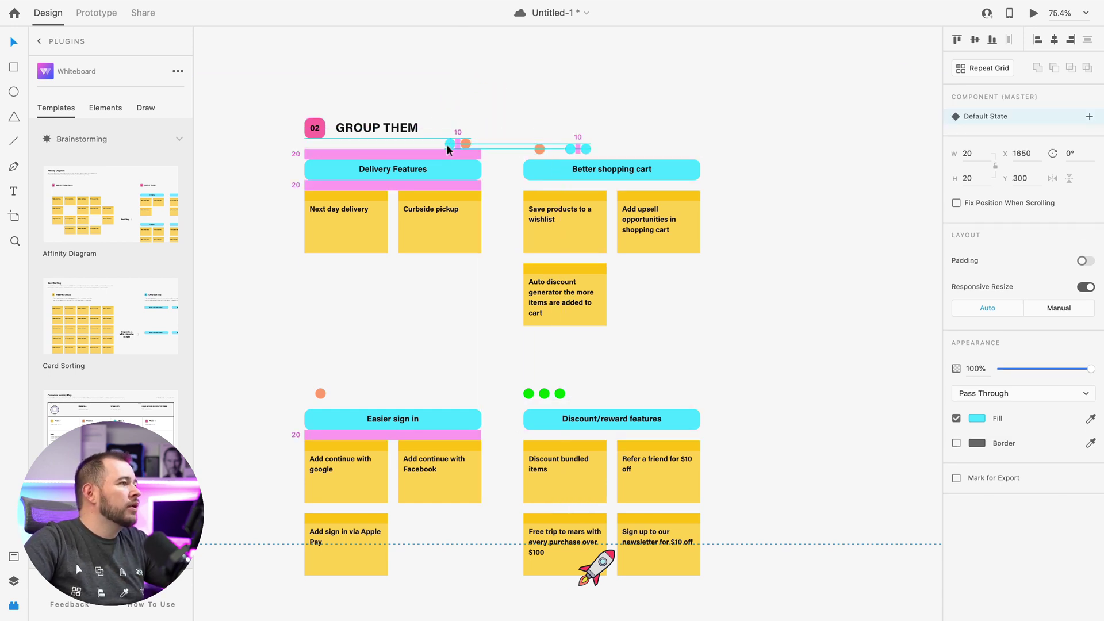
pyautogui.click(497, 255)
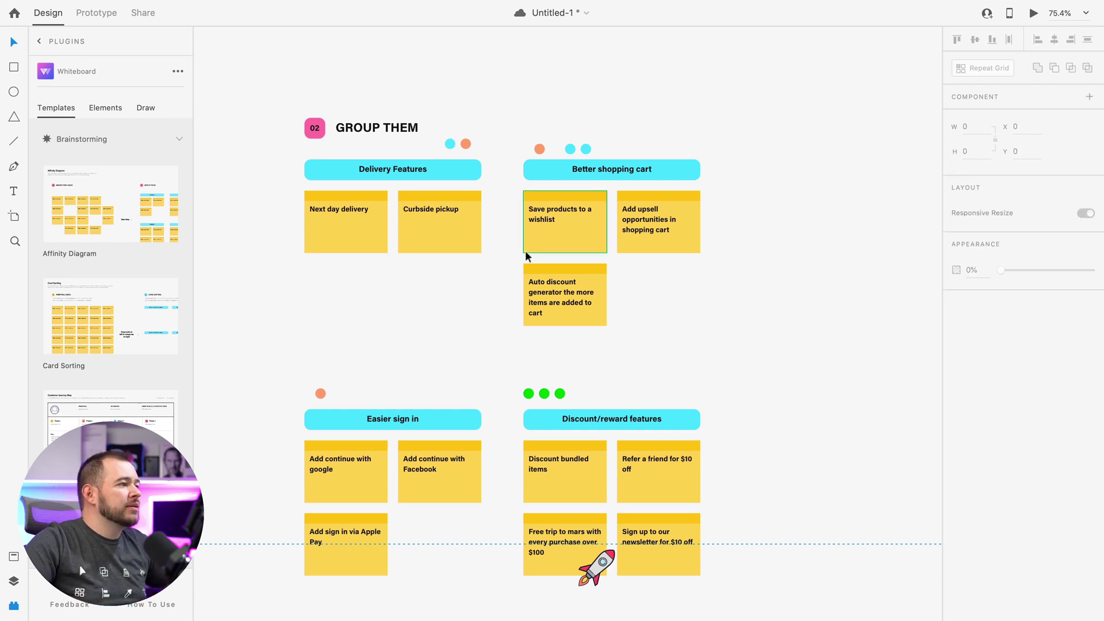
pyautogui.scroll(-5, 527, 257)
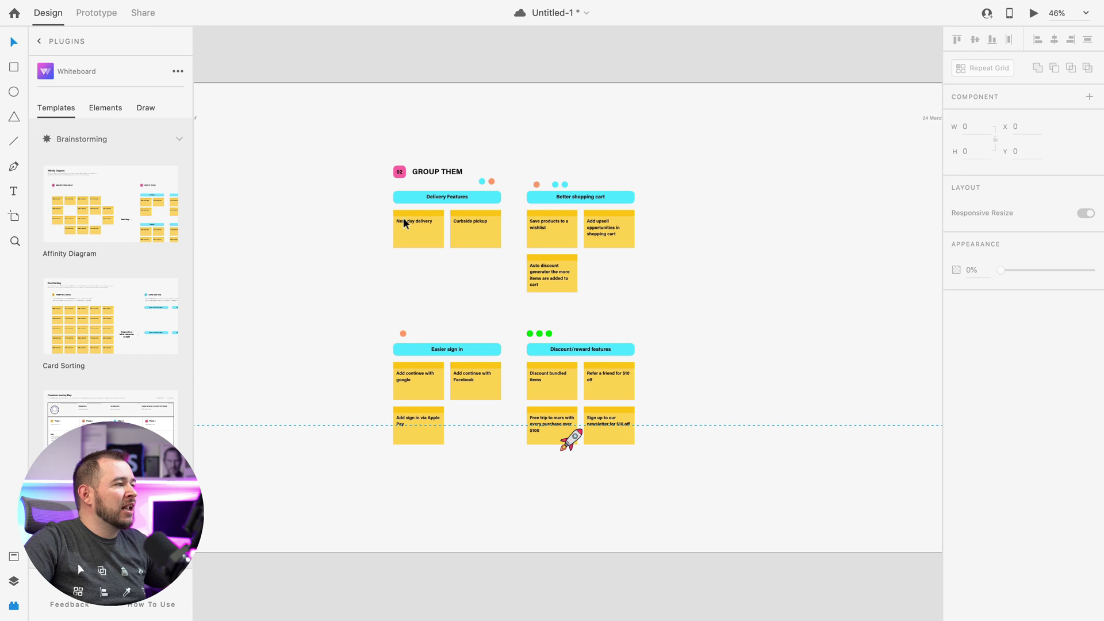
pyautogui.scroll(-3, 581, 316)
pyautogui.scroll(5, 697, 342)
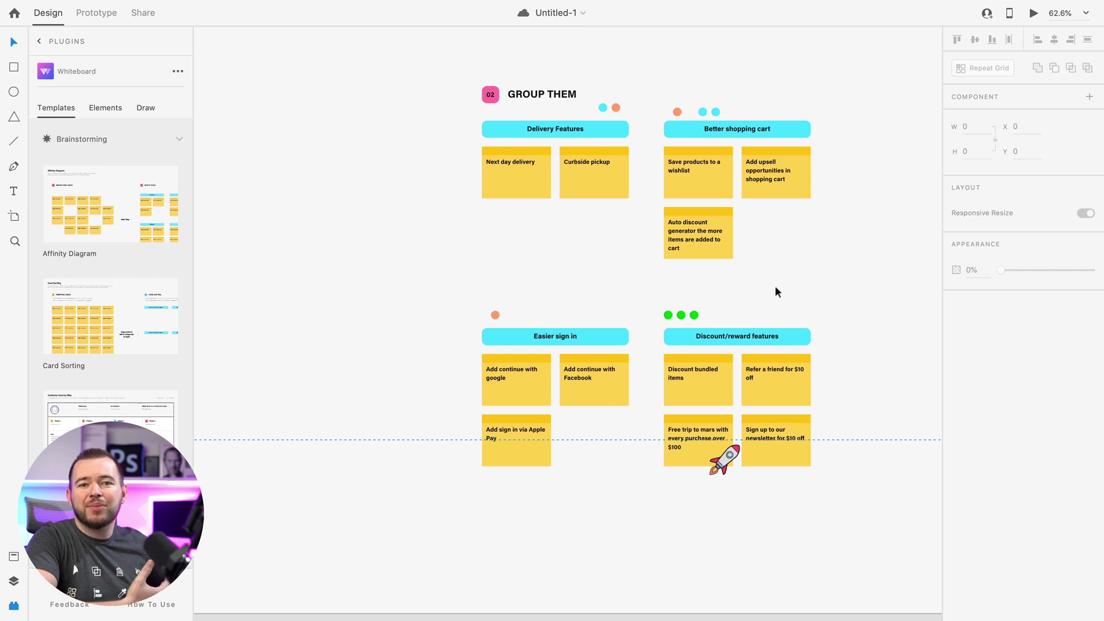
pyautogui.scroll(-5, 98, 284)
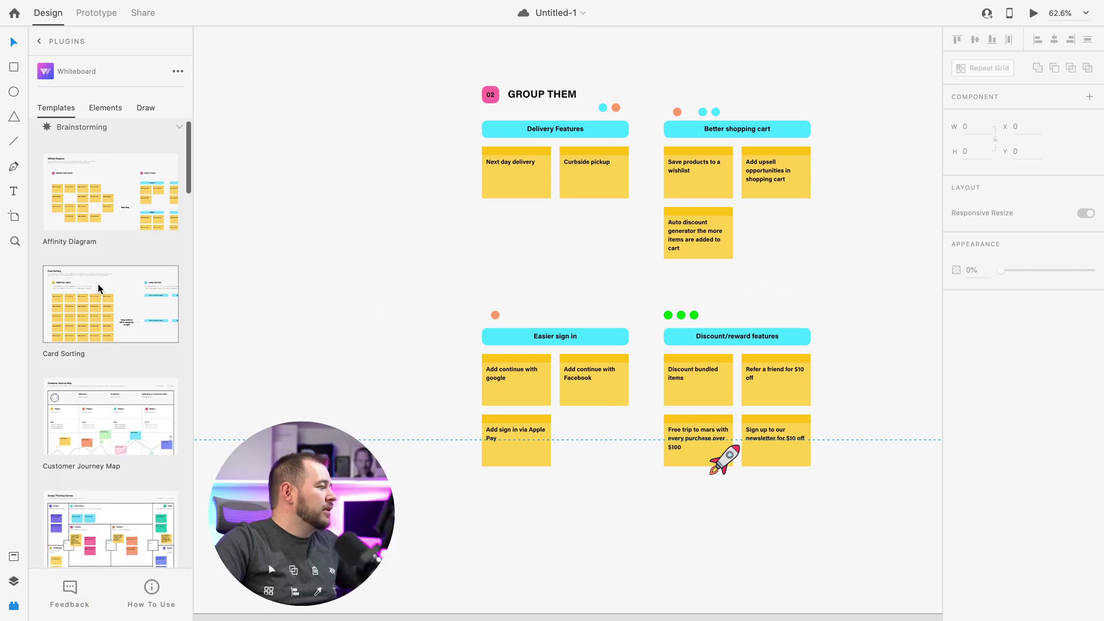
pyautogui.scroll(-2, 95, 295)
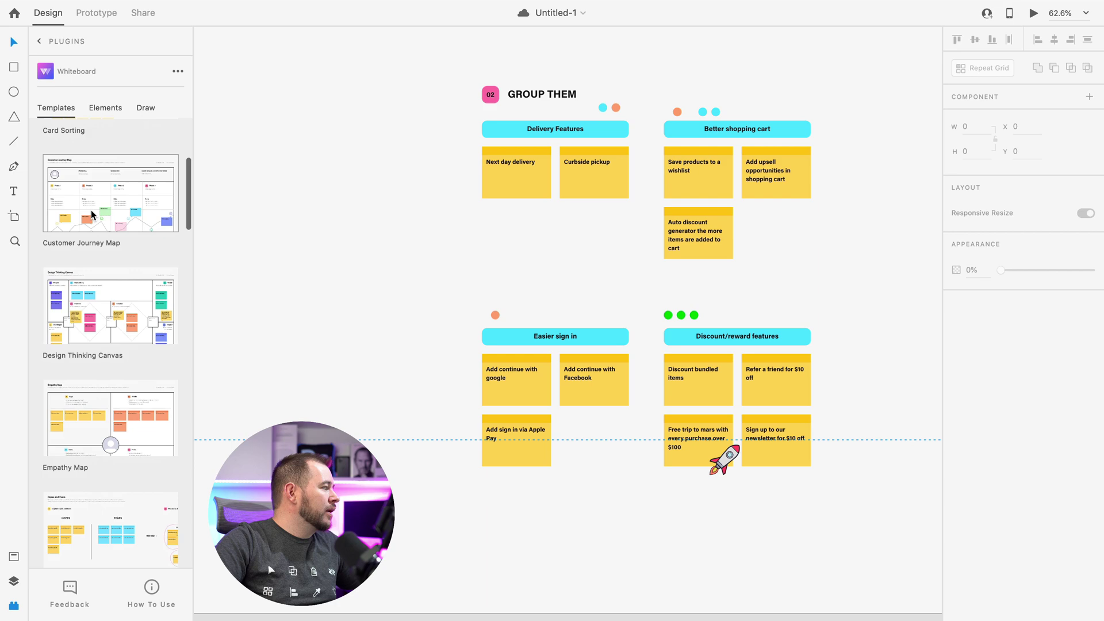
# - Insert the Customer Journey Map and pull two Phase 2 emotion-line points lower, then select the happy face
pyautogui.click(85, 214)
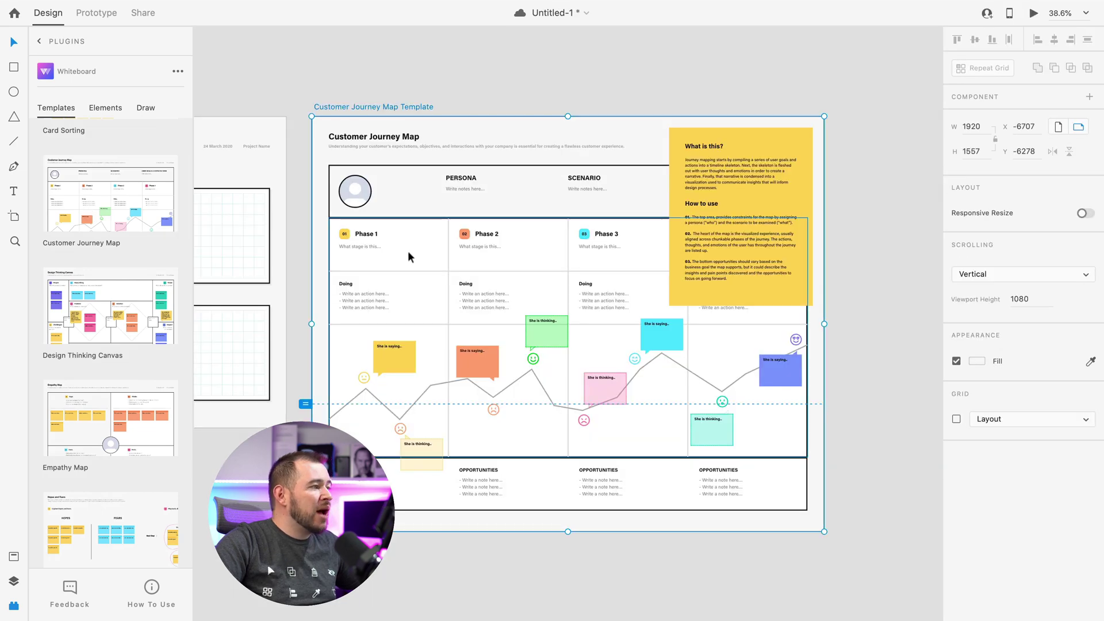
pyautogui.scroll(3, 327, 344)
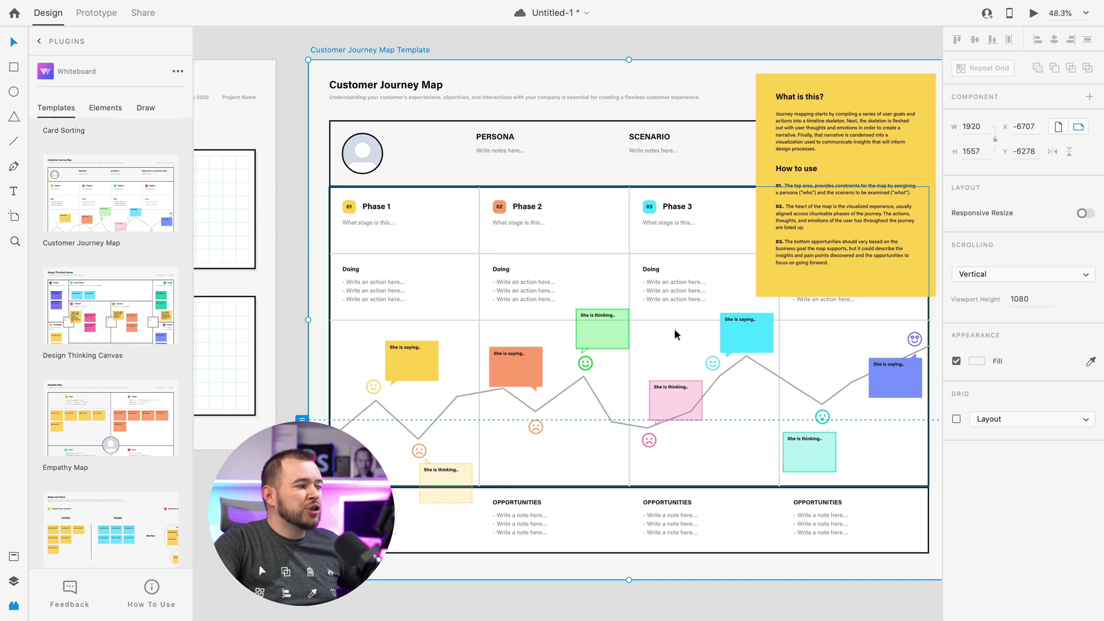
pyautogui.doubleClick(584, 381)
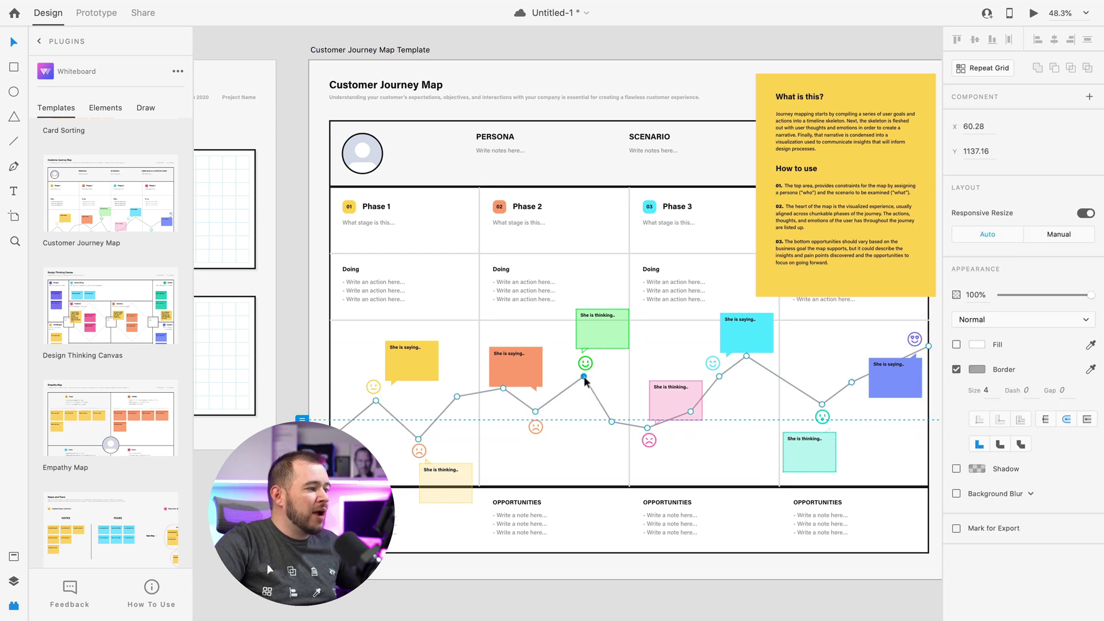
pyautogui.moveTo(584, 378); pyautogui.dragTo(583, 433)
pyautogui.moveTo(586, 372); pyautogui.dragTo(587, 445)
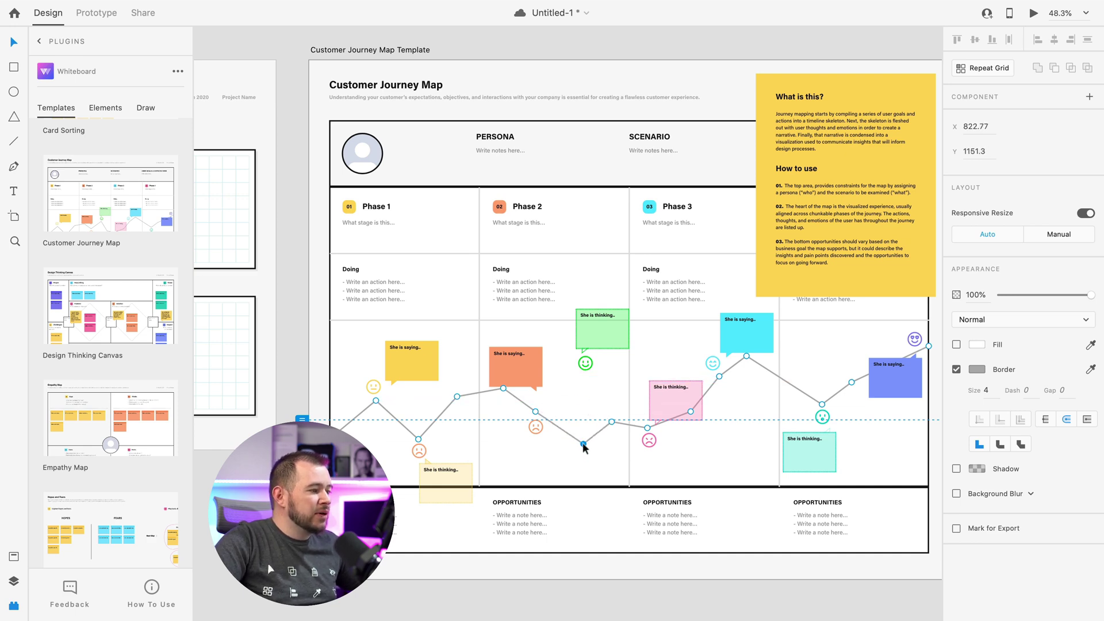
pyautogui.scroll(1, 584, 402)
pyautogui.press('Escape')
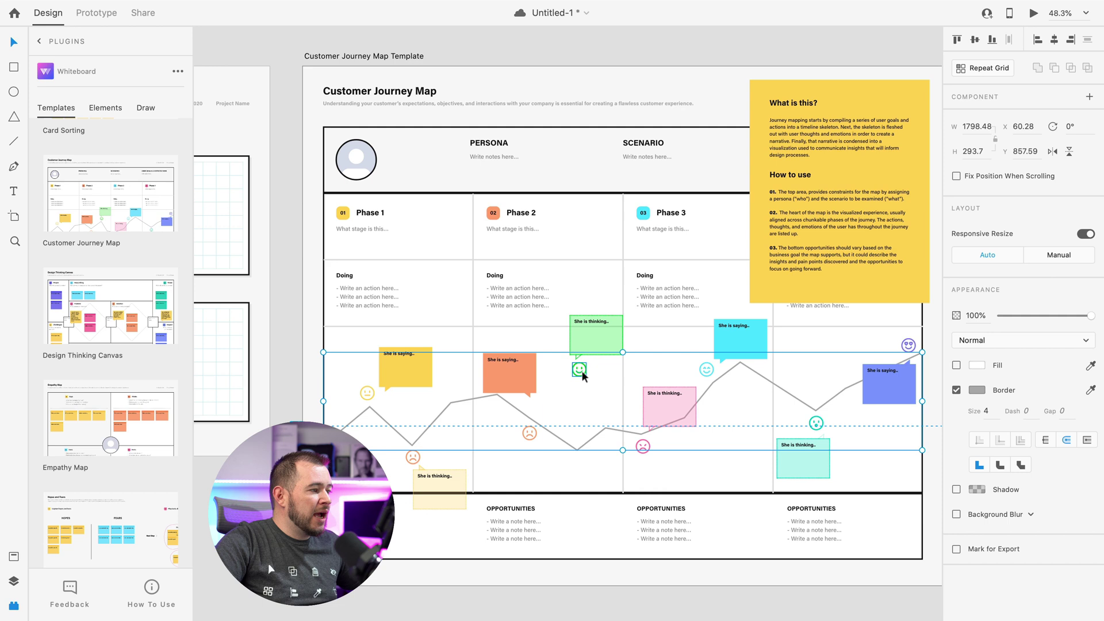
pyautogui.click(581, 372)
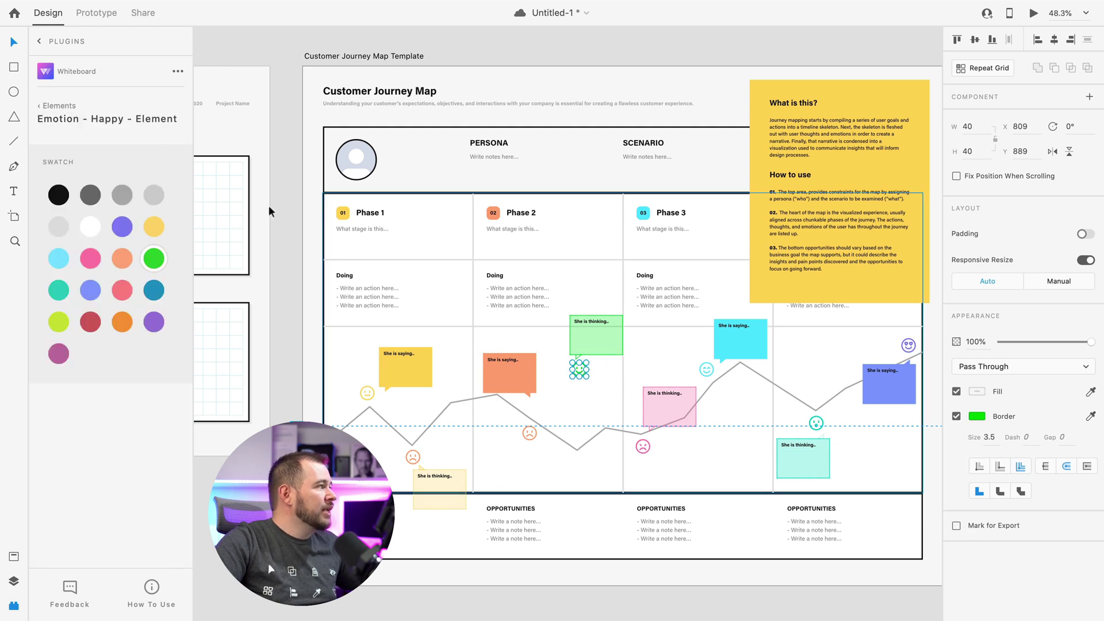
# - Place an Emotion - Angry face from the whiteboard elements onto the journey line
pyautogui.click(50, 109)
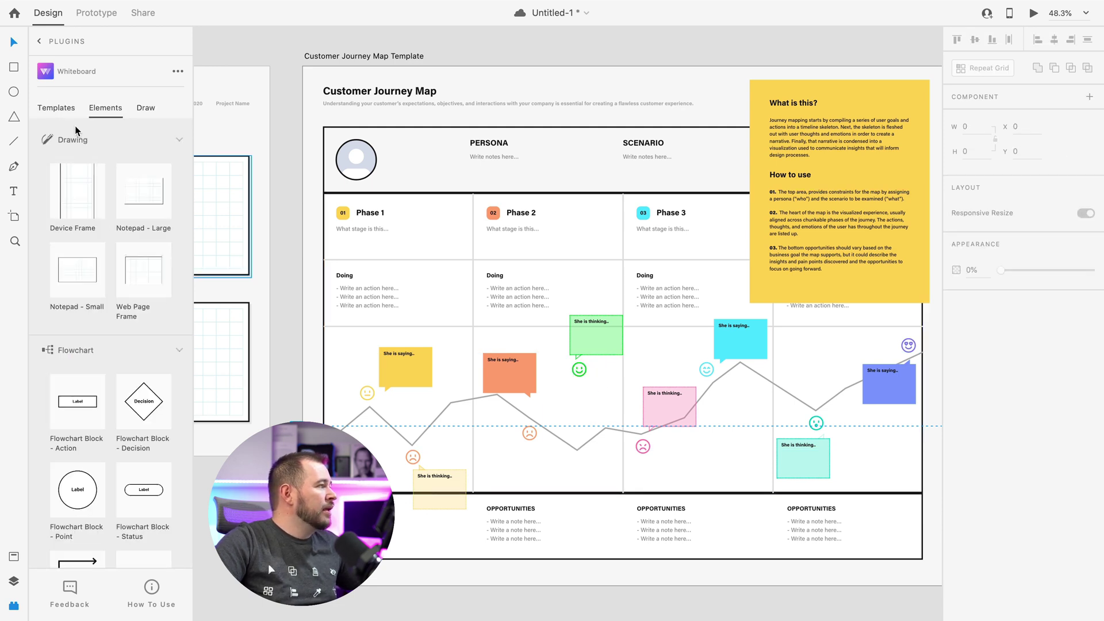
pyautogui.scroll(-5, 122, 266)
pyautogui.scroll(-8, 122, 266)
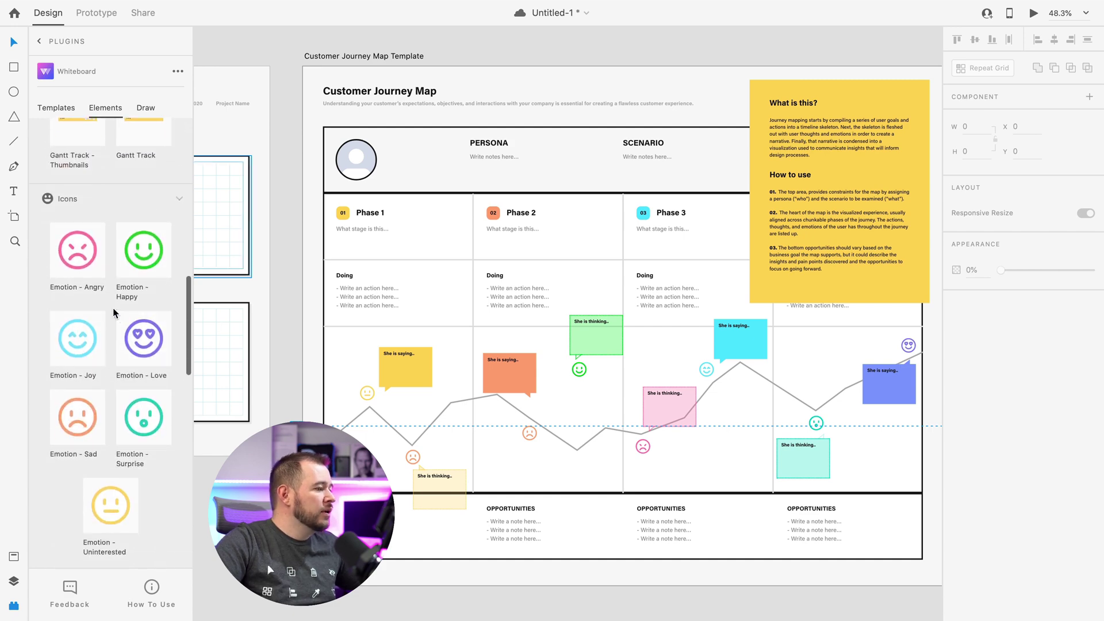
pyautogui.moveTo(76, 250); pyautogui.dragTo(579, 467)
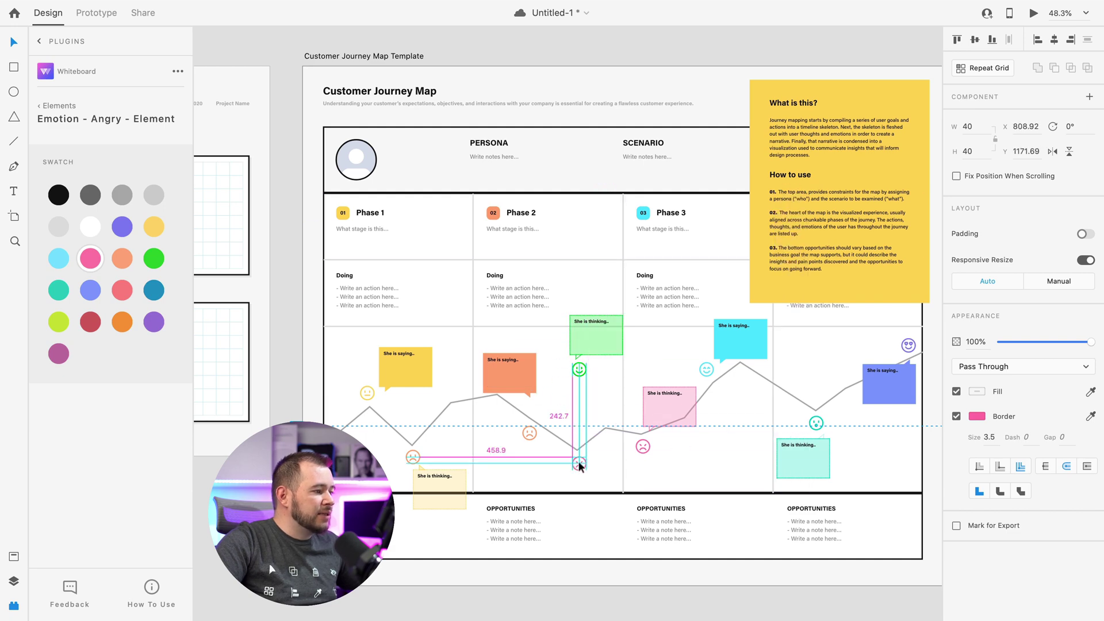
# - Recolour the green thinking note with the dark red swatch and move it lower
pyautogui.click(600, 351)
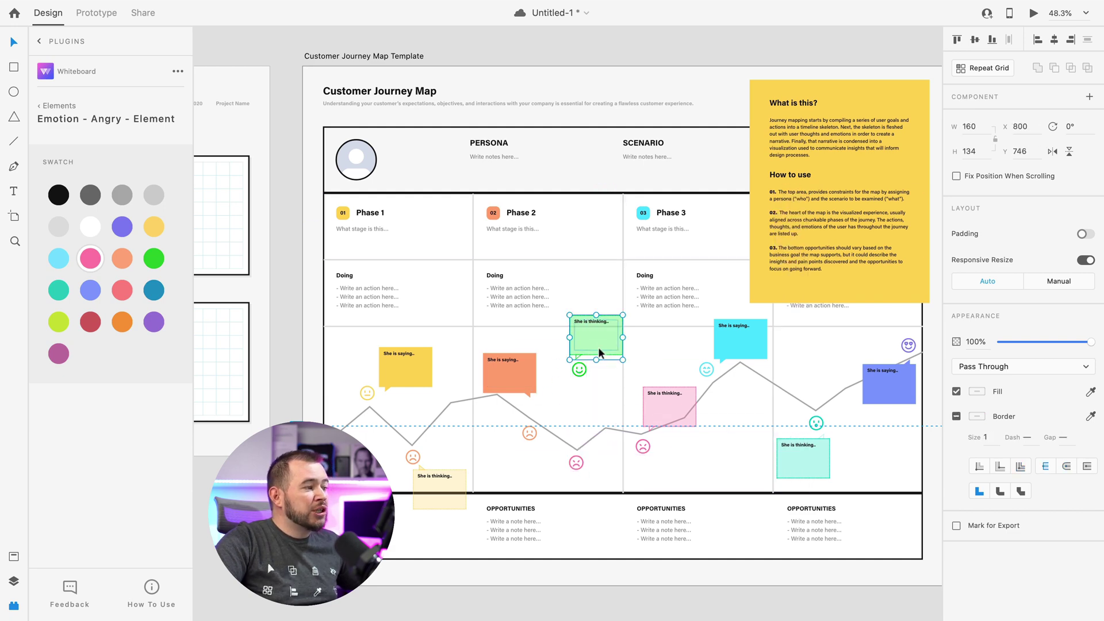
pyautogui.click(506, 374)
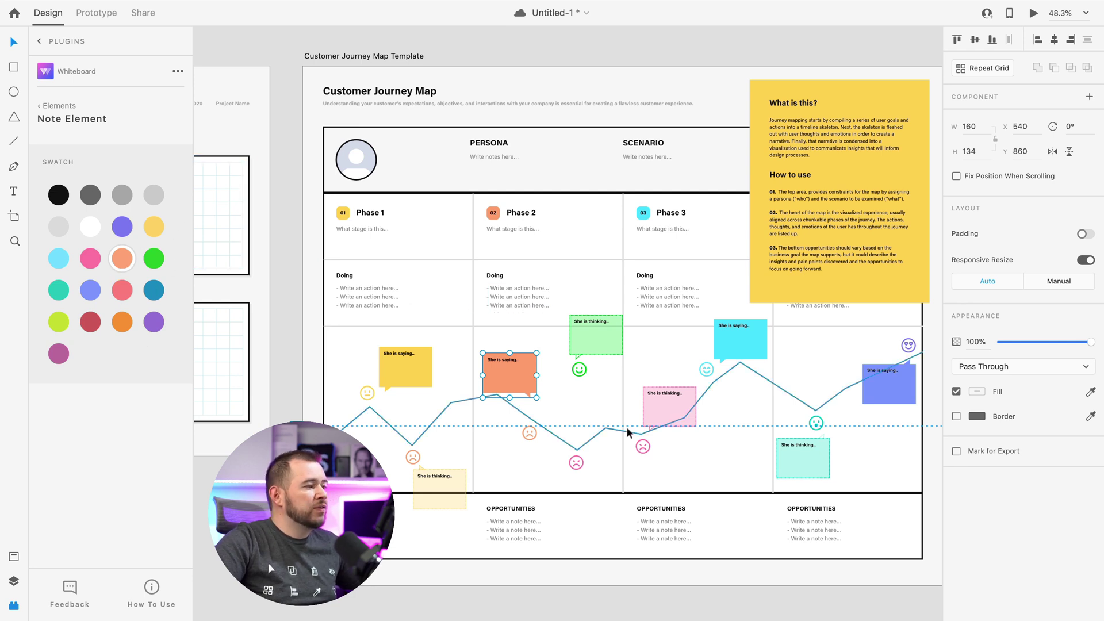
pyautogui.click(605, 344)
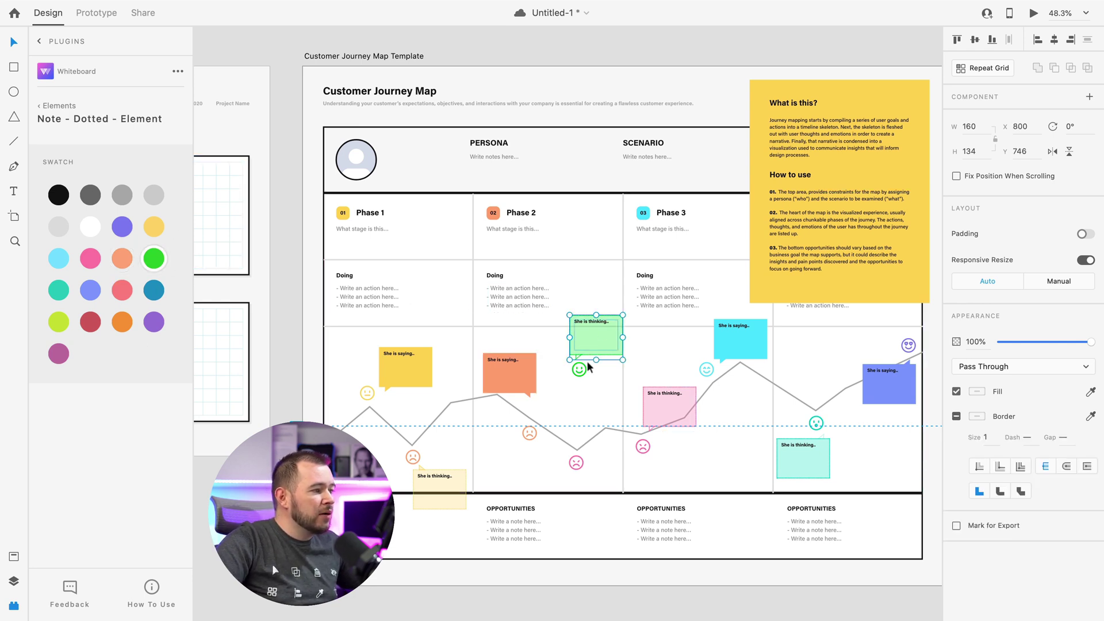
pyautogui.click(90, 322)
pyautogui.moveTo(584, 319); pyautogui.dragTo(584, 382)
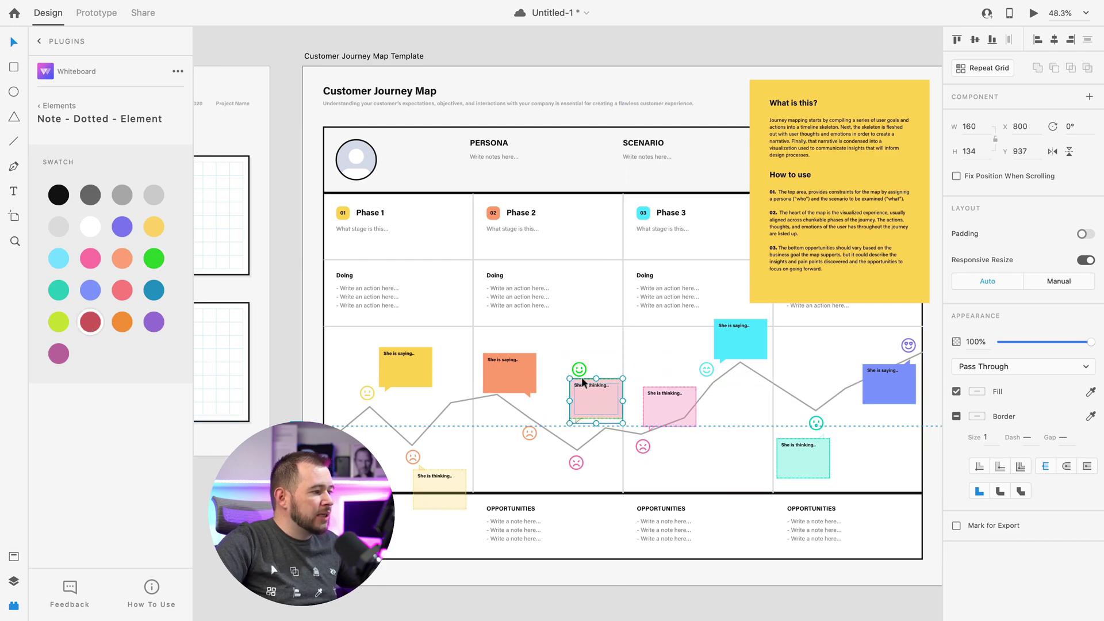
# - Delete the happy face and widen the pink thinking note to 186
pyautogui.click(580, 369)
pyautogui.press('Delete')
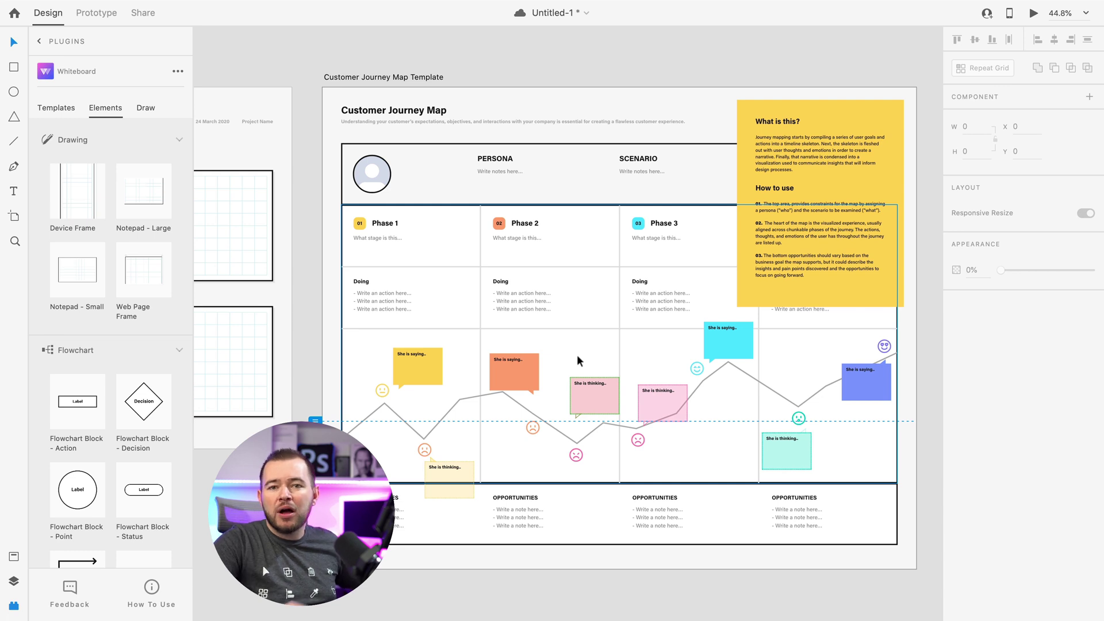
pyautogui.click(572, 397)
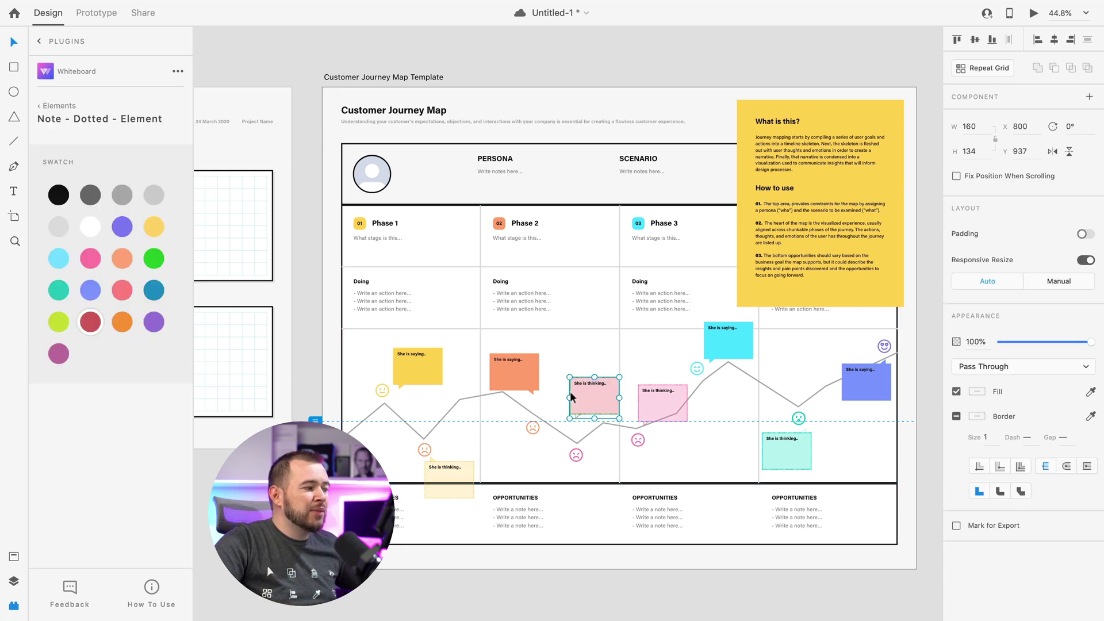
pyautogui.moveTo(570, 397)
pyautogui.mouseDown()
pyautogui.moveTo(535, 398)
pyautogui.moveTo(562, 397)
pyautogui.mouseUp()
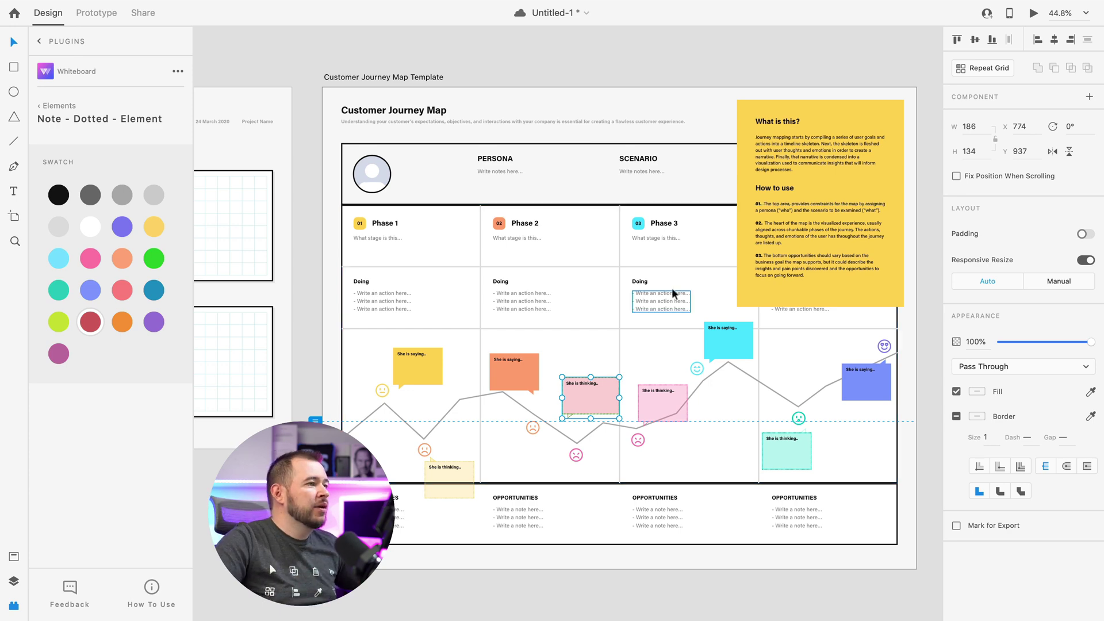
pyautogui.scroll(-5, 699, 256)
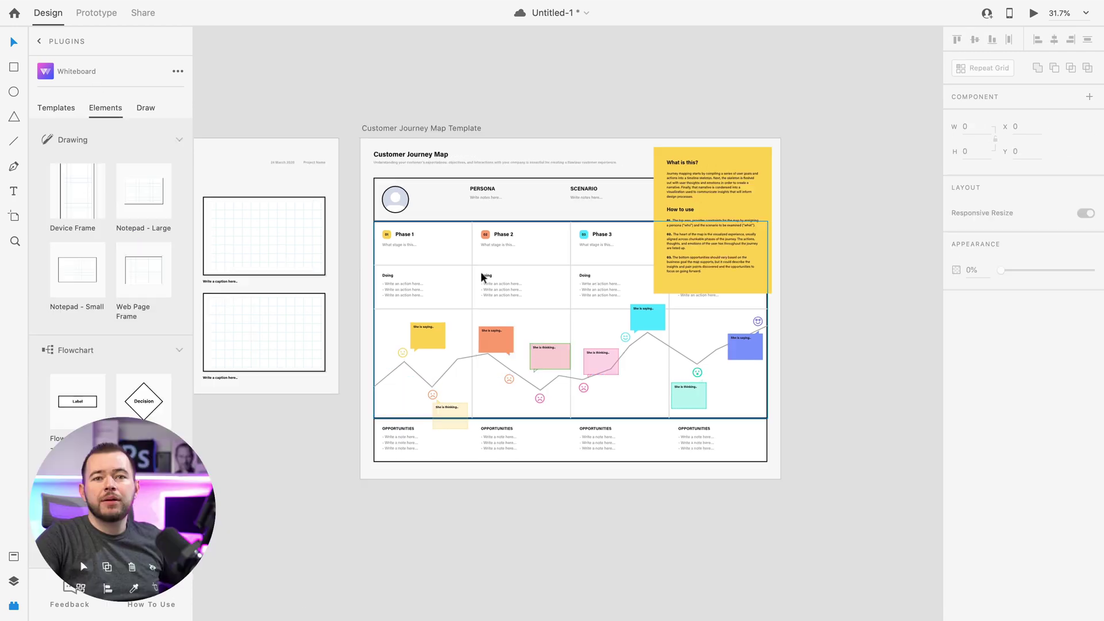
# - Scroll to the Sketching Wireframes - Mobile App/Page board and set it as Whiteboard's drawing artboard
pyautogui.hscroll(15, 635, 278)
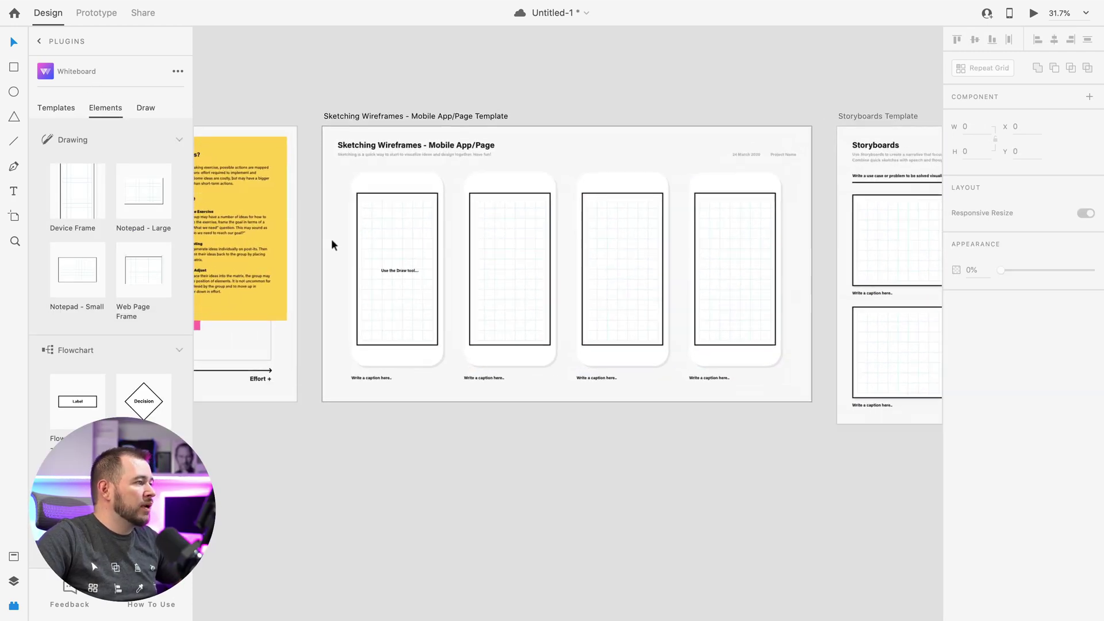
pyautogui.scroll(5, 330, 240)
pyautogui.hscroll(2, 329, 245)
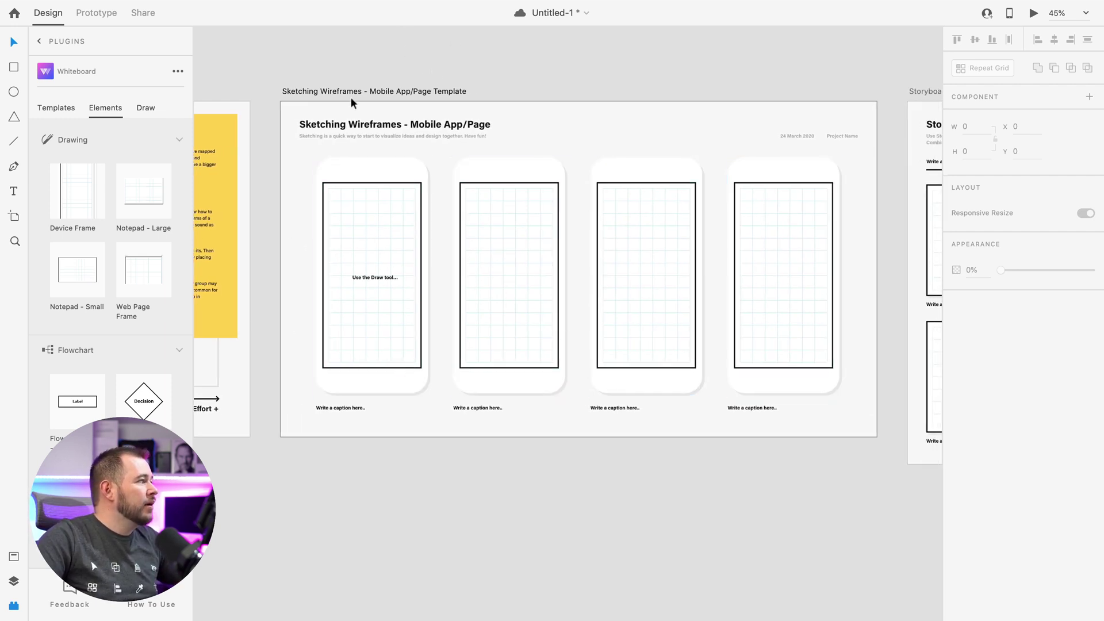
pyautogui.click(150, 112)
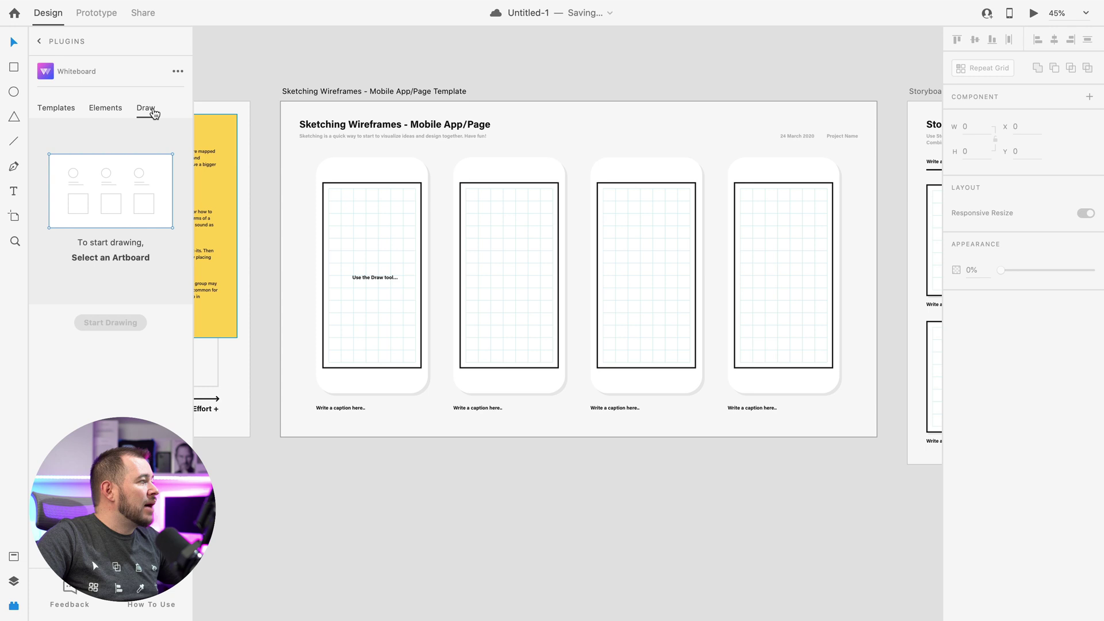
pyautogui.click(356, 92)
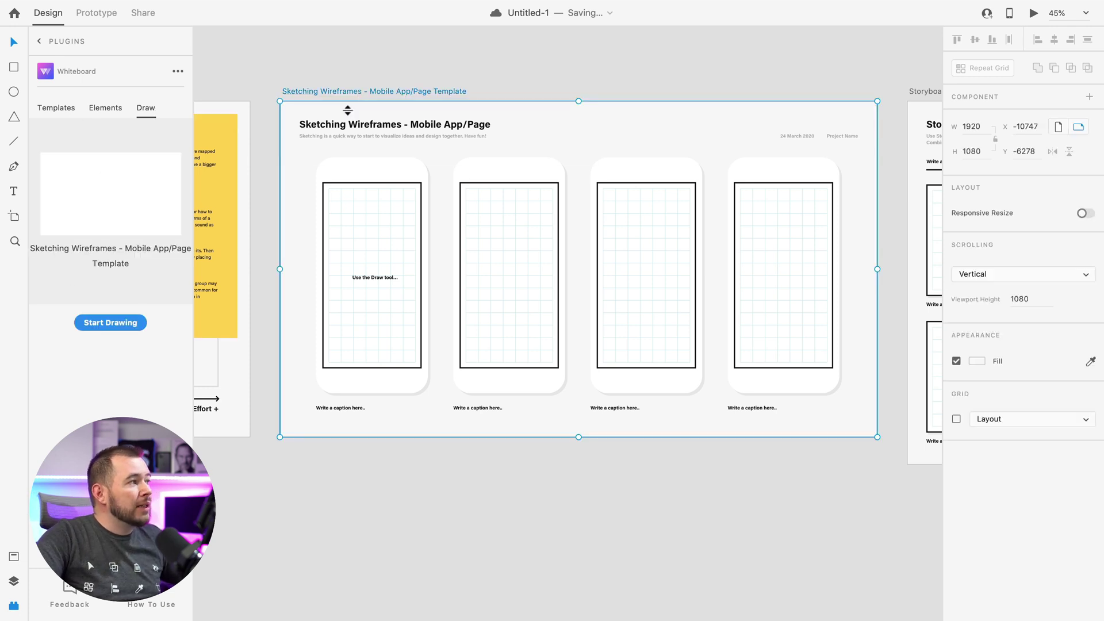
# - Start drawing on the wireframe board with the stroke thickness at its minimum
pyautogui.click(107, 324)
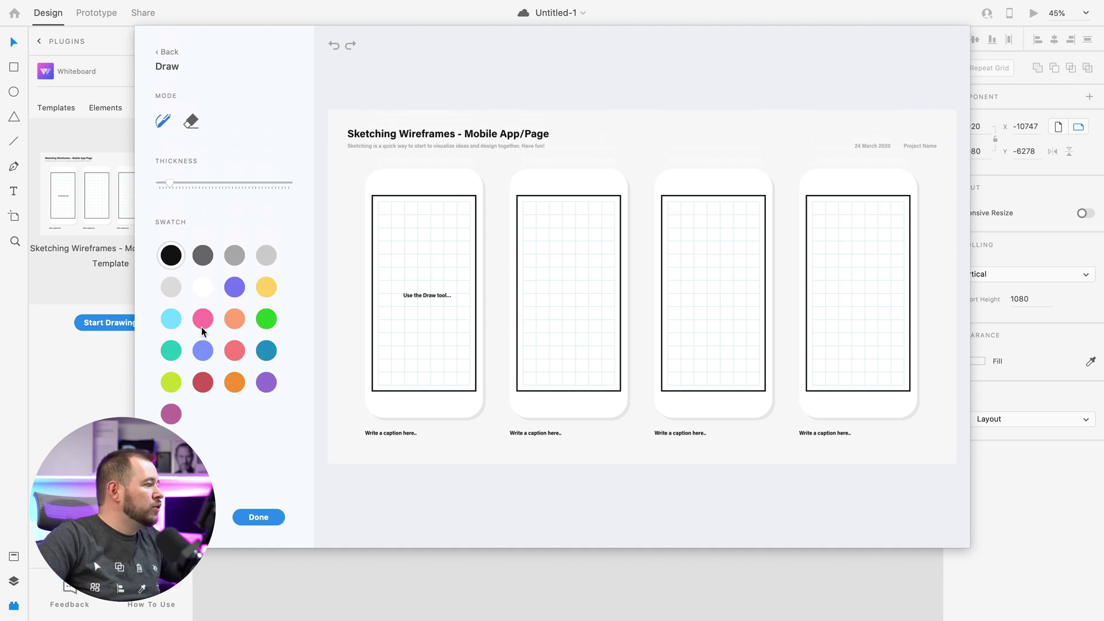
pyautogui.moveTo(167, 184)
pyautogui.mouseDown()
pyautogui.moveTo(296, 183)
pyautogui.moveTo(162, 185)
pyautogui.mouseUp()
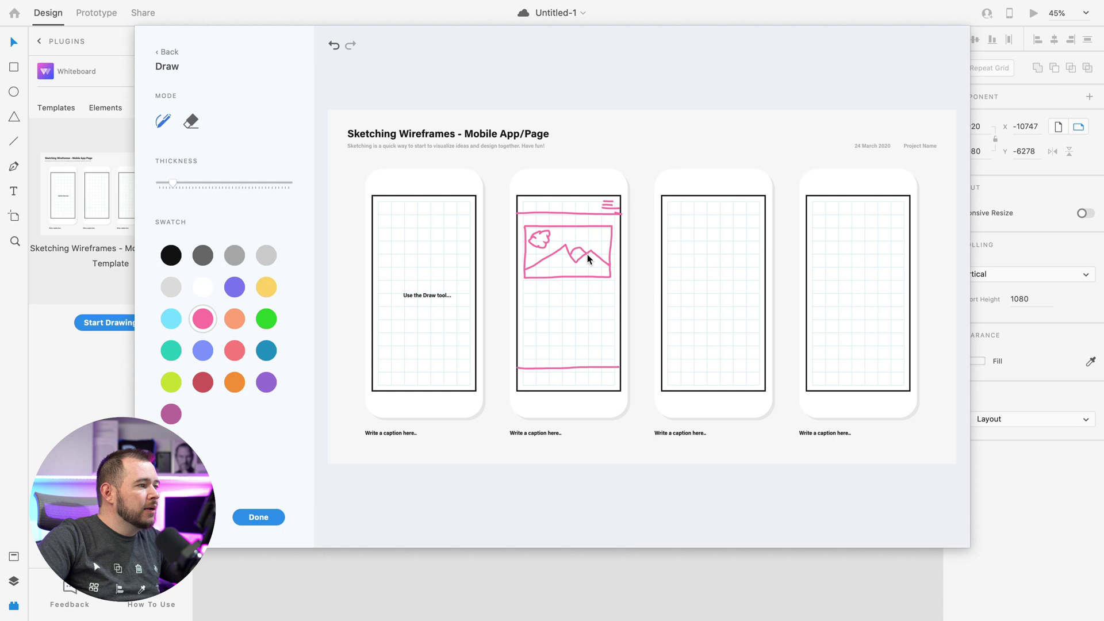
# - Finish the pink sketch and line it up inside the middle phone artboard
pyautogui.click(251, 520)
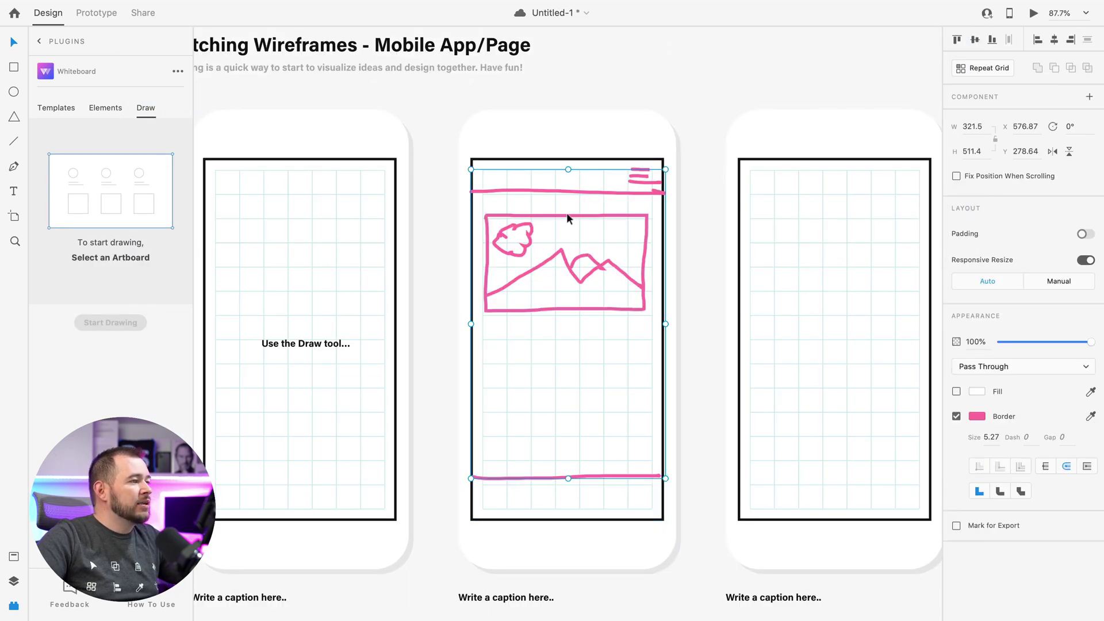
pyautogui.moveTo(567, 212)
pyautogui.mouseDown()
pyautogui.moveTo(648, 276)
pyautogui.moveTo(496, 153)
pyautogui.moveTo(644, 192)
pyautogui.moveTo(584, 230)
pyautogui.mouseUp()
pyautogui.click(724, 107)
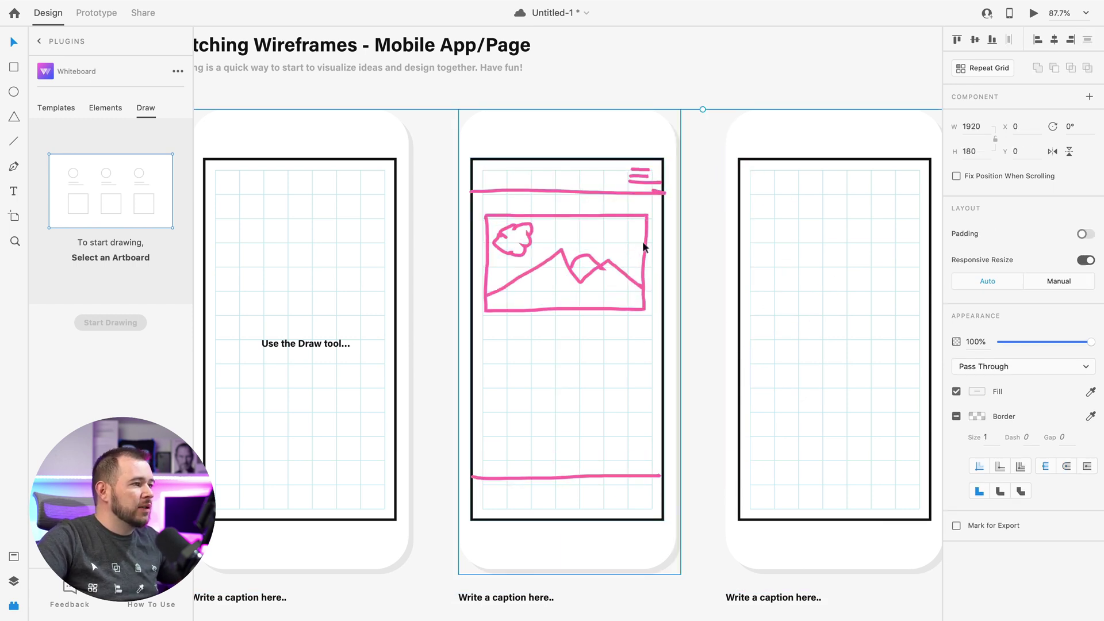
# - Copy the pink image placeholder group into the right and left phones
pyautogui.click(644, 243)
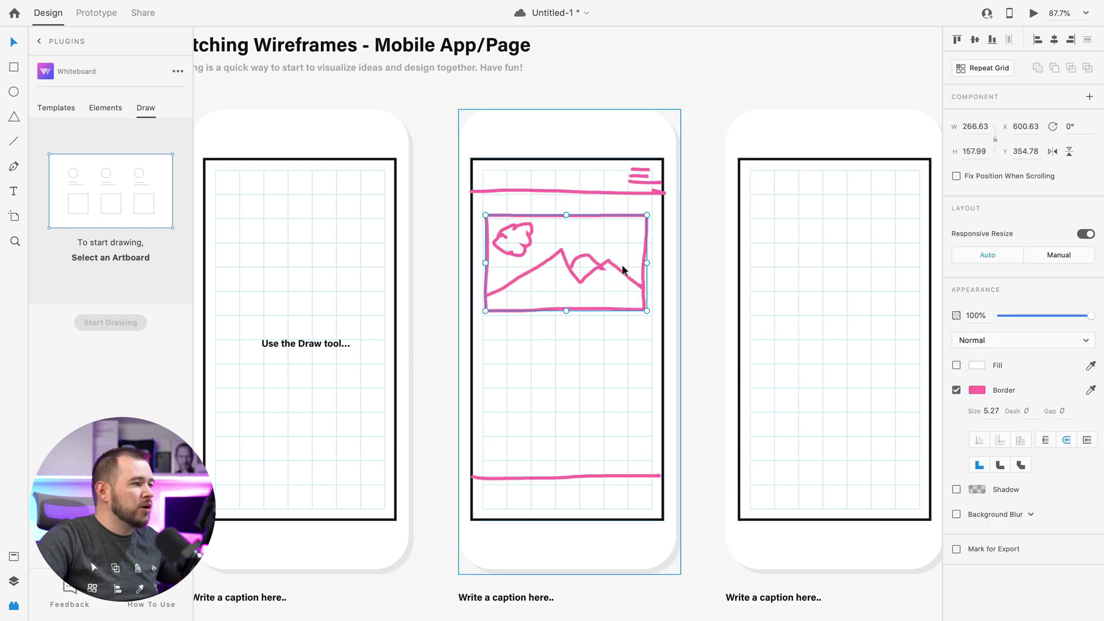
pyautogui.click(530, 248)
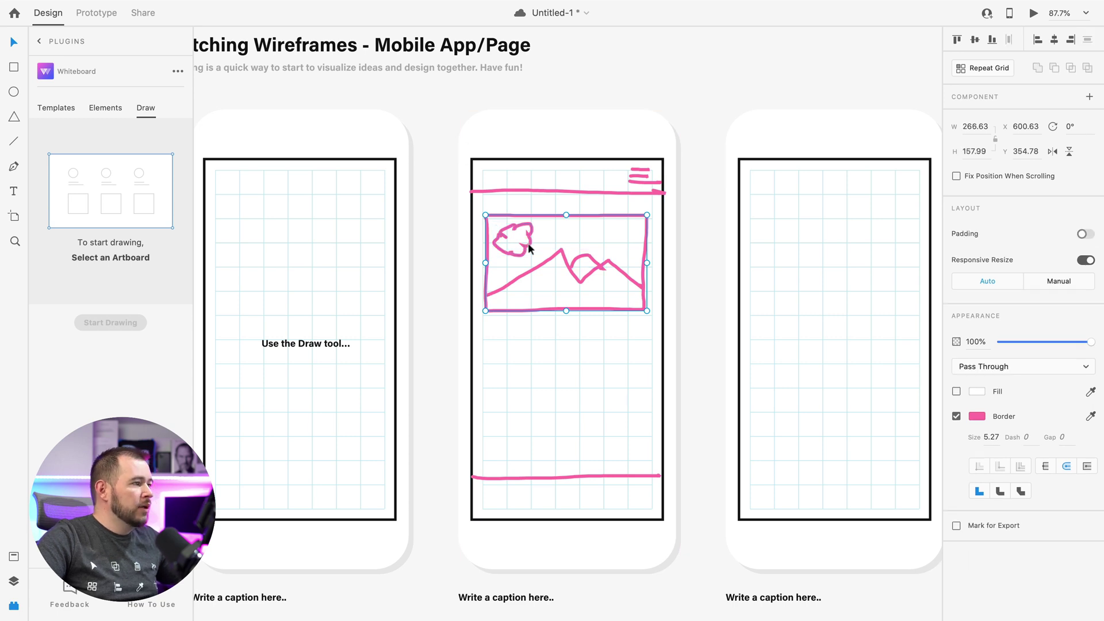
pyautogui.moveTo(530, 249); pyautogui.dragTo(801, 251)
pyautogui.moveTo(529, 248); pyautogui.dragTo(262, 251)
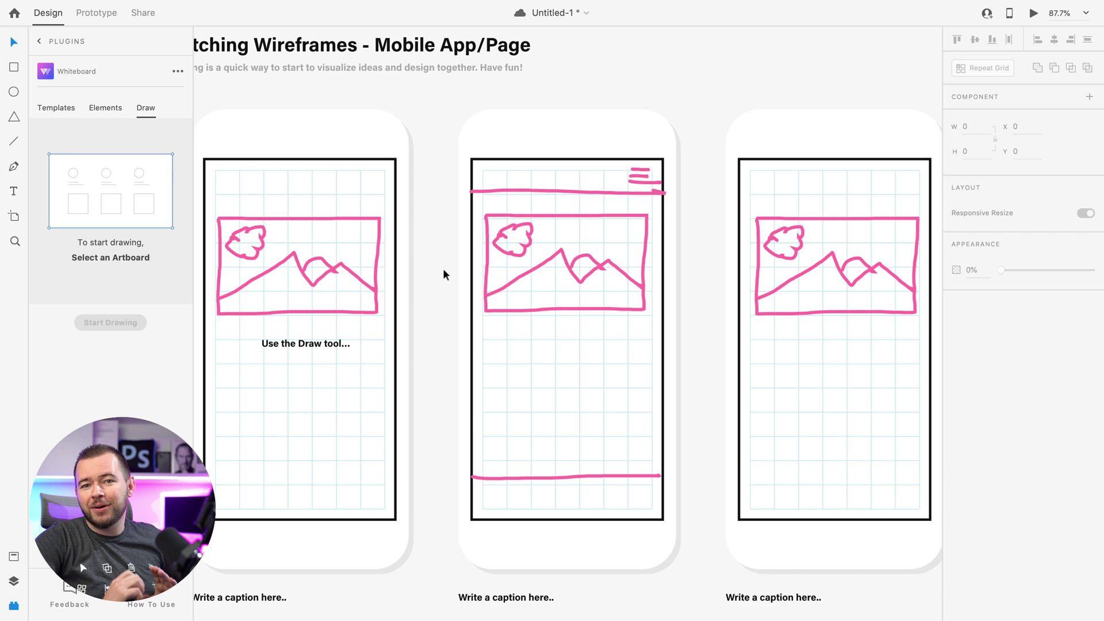
pyautogui.click(485, 270)
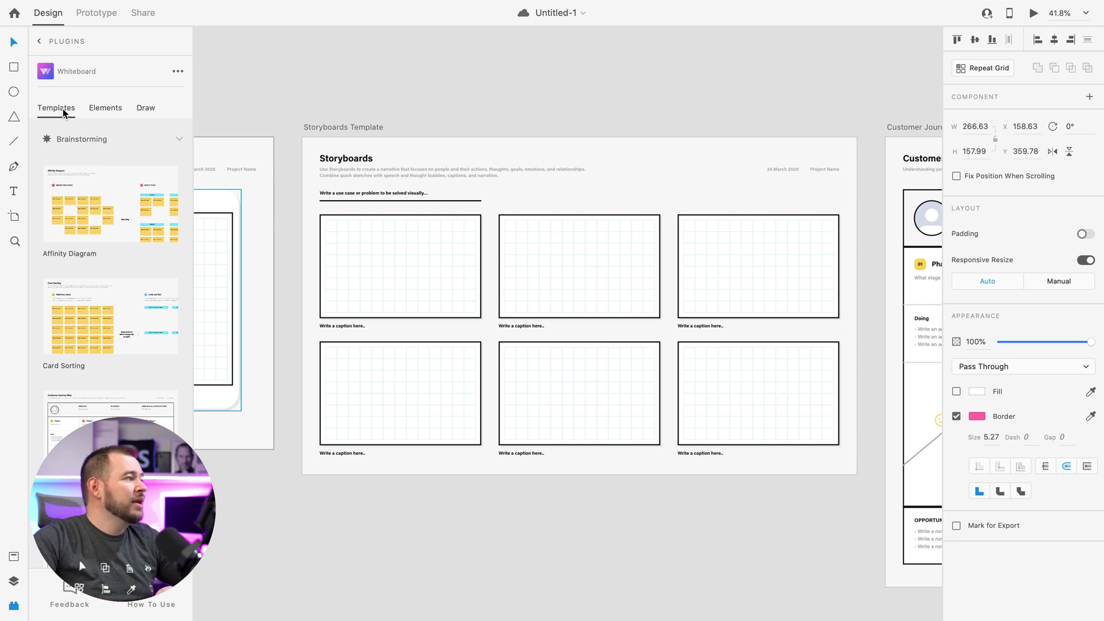
# - Insert the Impact and Effort Matrix template from the Whiteboard list
pyautogui.scroll(-5, 99, 260)
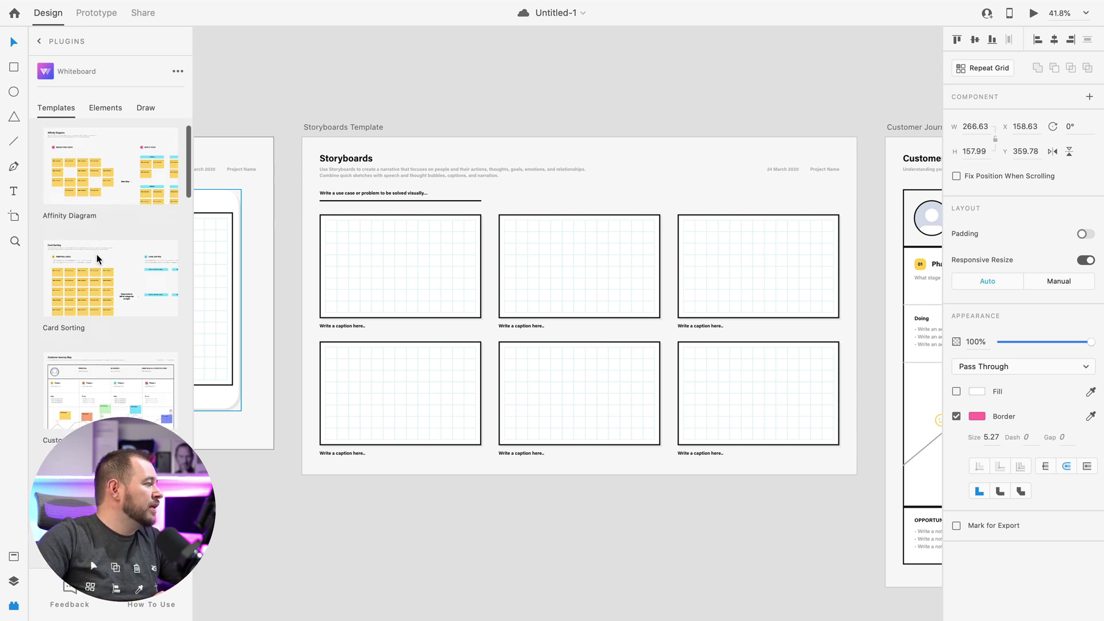
pyautogui.scroll(-6, 98, 260)
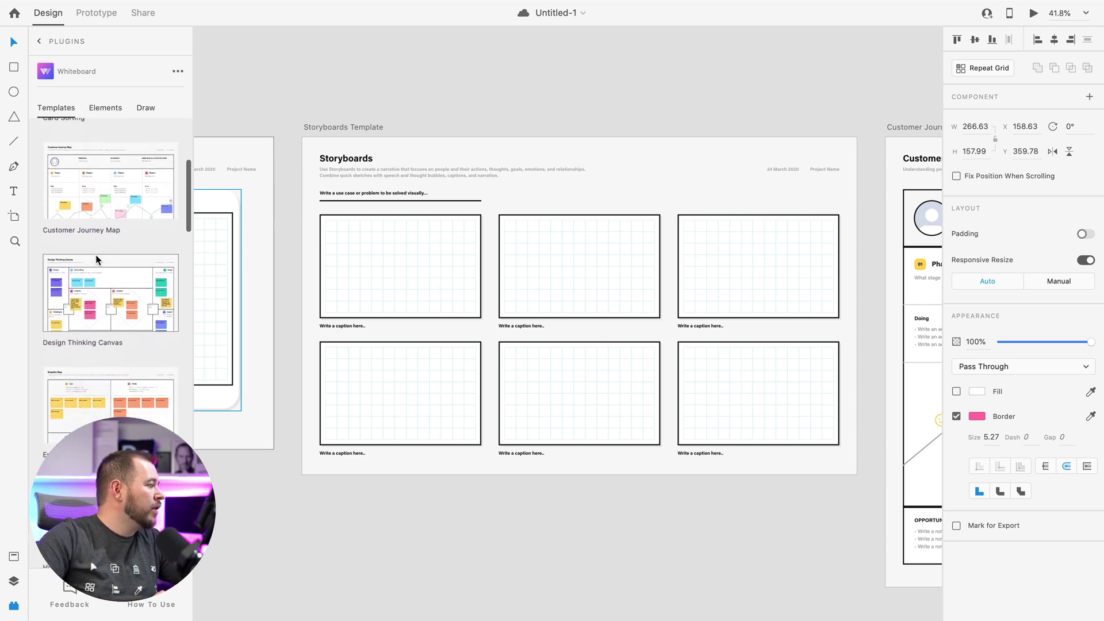
pyautogui.scroll(-3, 98, 259)
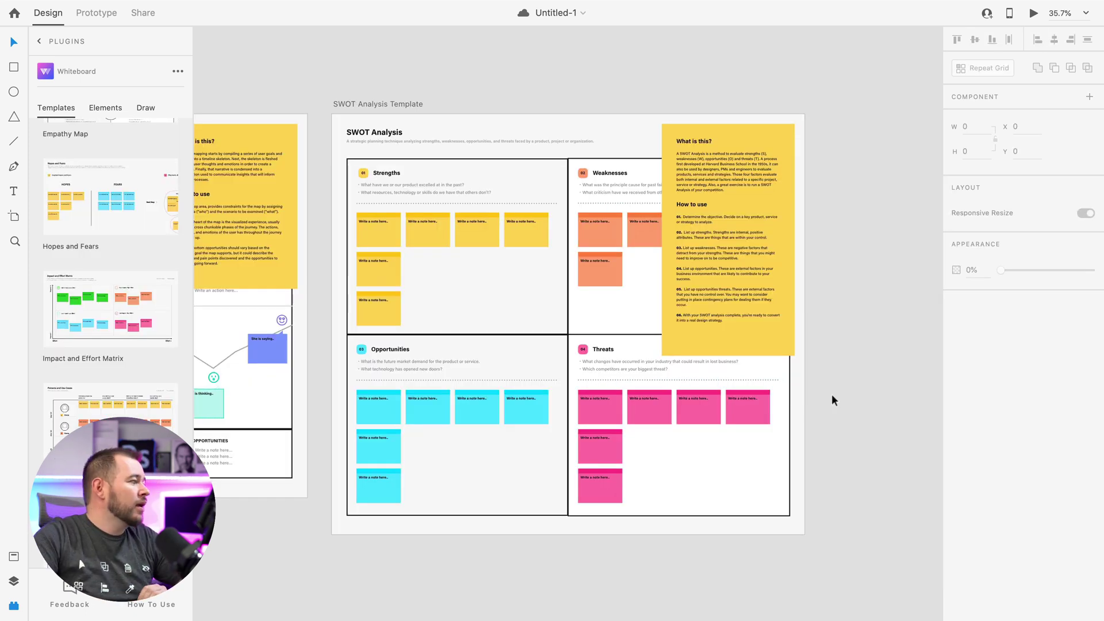
pyautogui.click(101, 323)
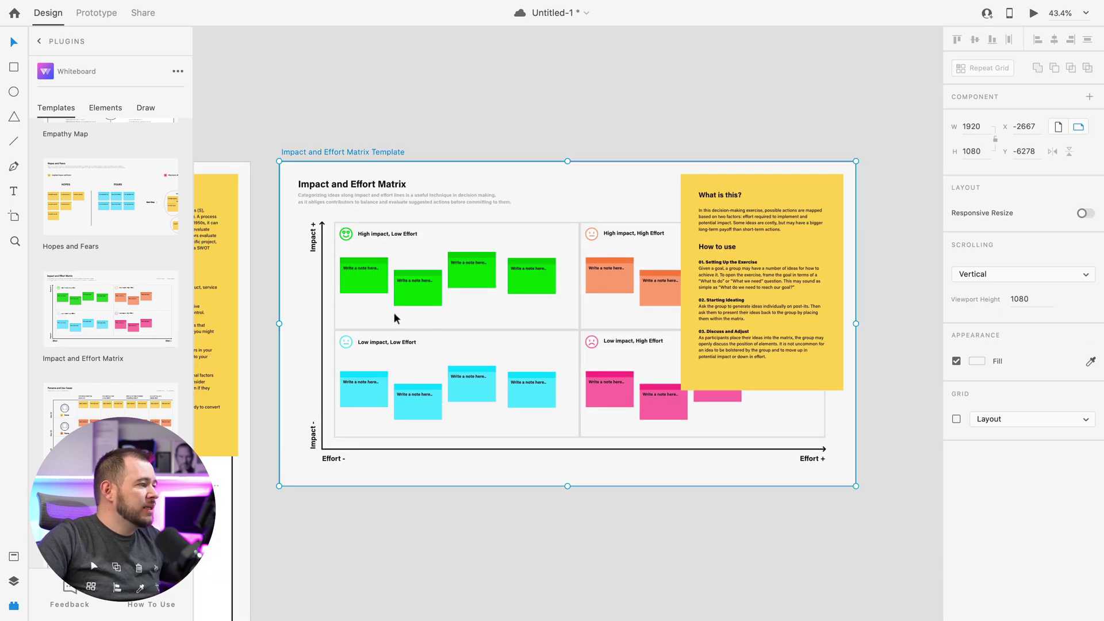
# - Move the first green sticky note into the High impact, High Effort quadrant
pyautogui.scroll(3, 316, 312)
pyautogui.click(376, 268)
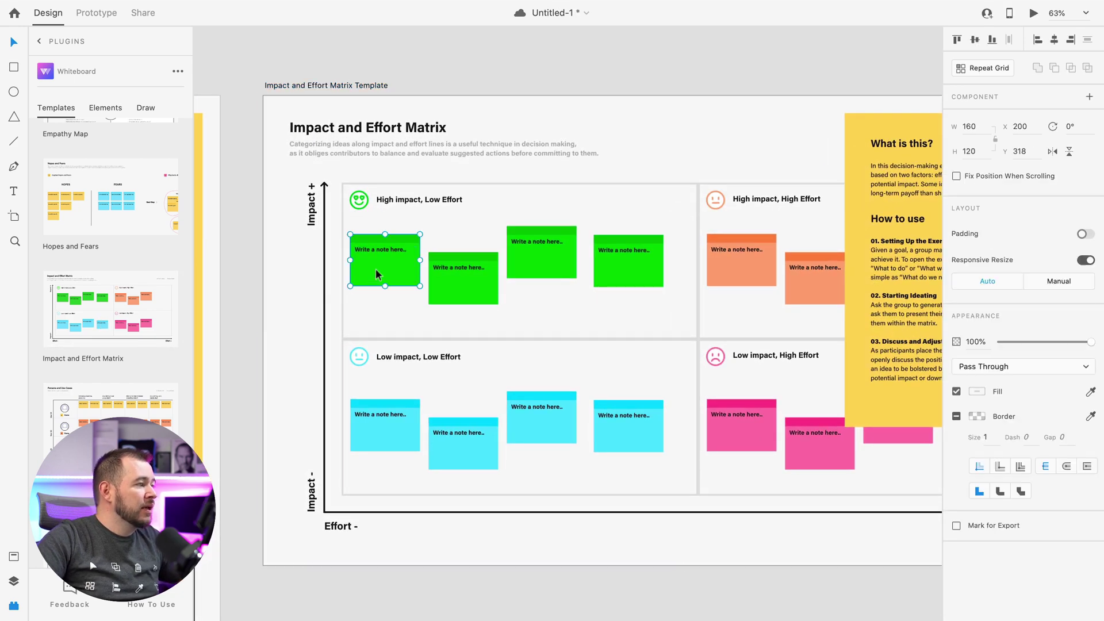
pyautogui.moveTo(377, 265); pyautogui.dragTo(827, 241)
pyautogui.hscroll(5, 771, 236)
pyautogui.click(771, 236)
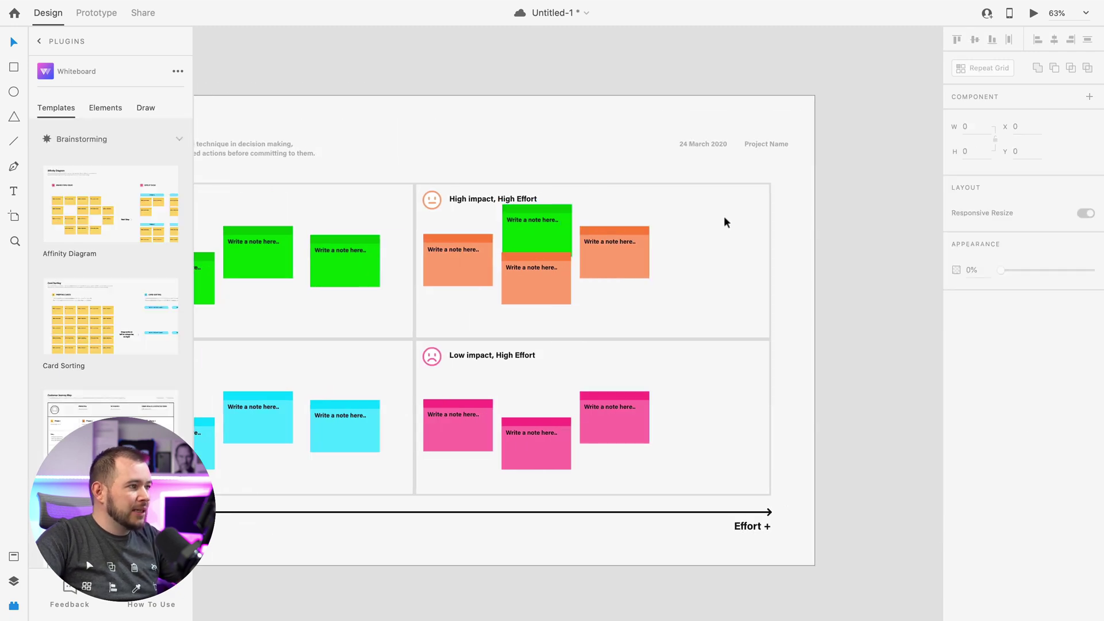
pyautogui.moveTo(538, 225); pyautogui.dragTo(707, 255)
# - Recolour the moved sticky note orange, nudge it into place and edit its text
pyautogui.click(119, 257)
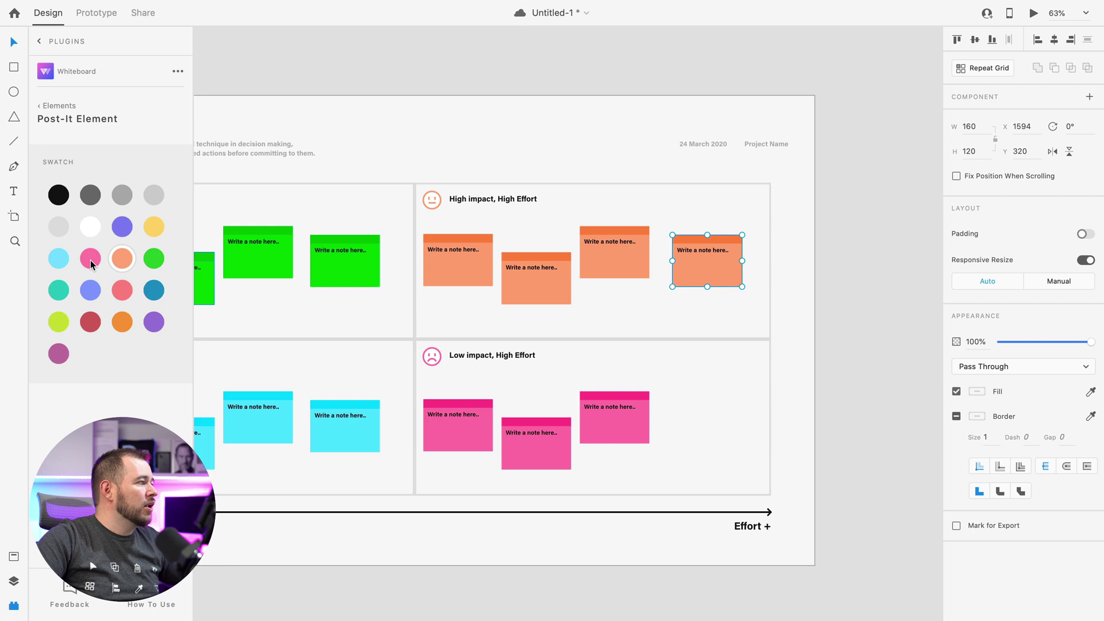
pyautogui.click(91, 260)
pyautogui.hotkey('ctrl', 'z')
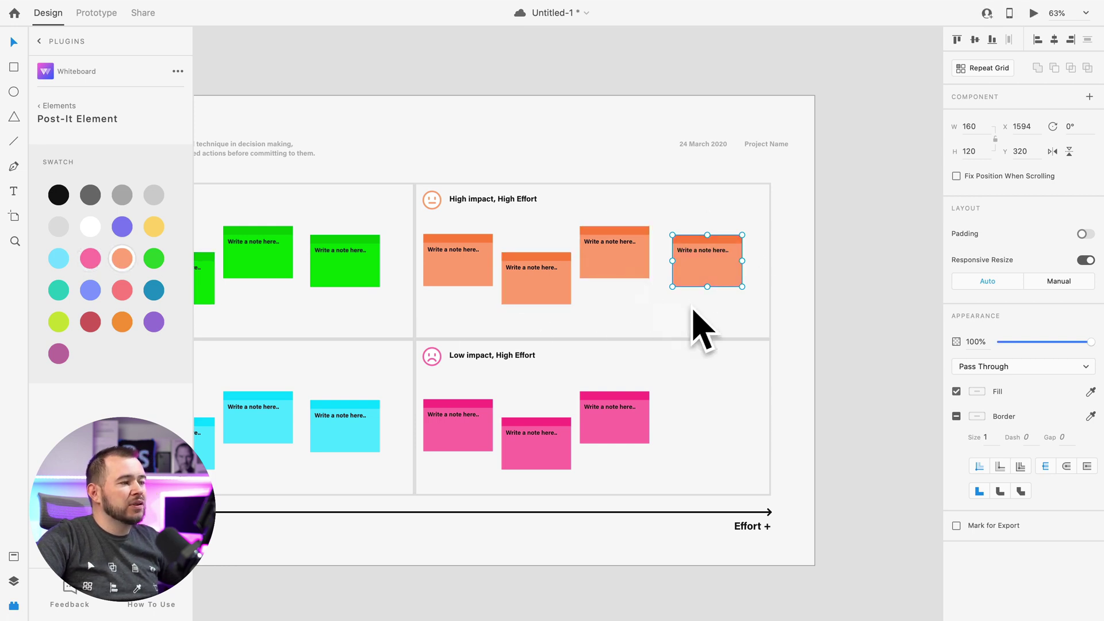
pyautogui.moveTo(697, 270); pyautogui.dragTo(692, 279)
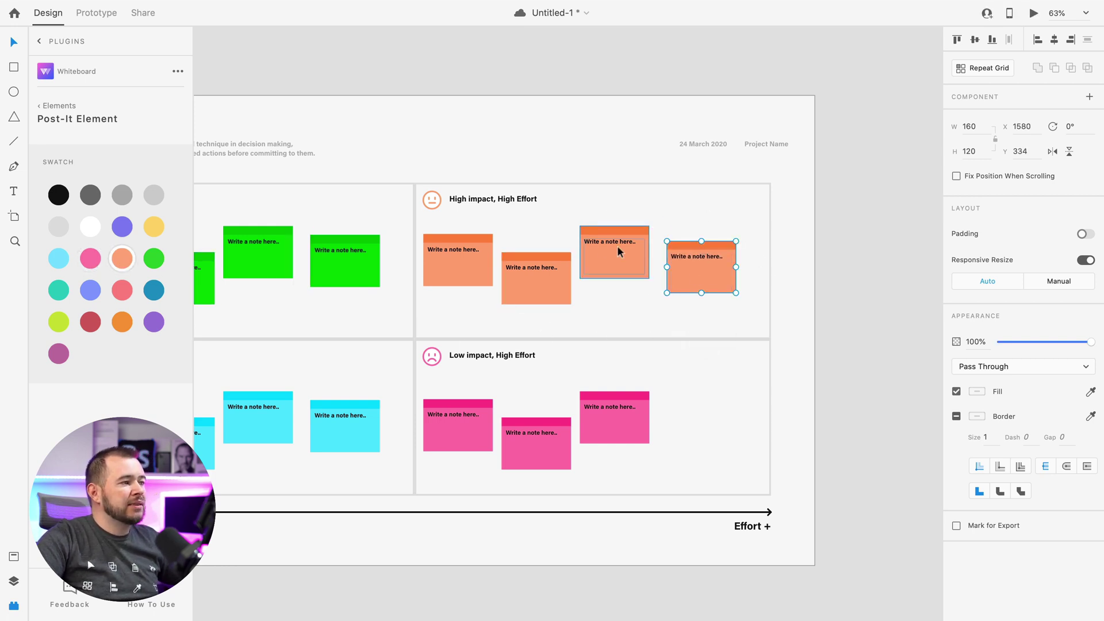
pyautogui.doubleClick(688, 263)
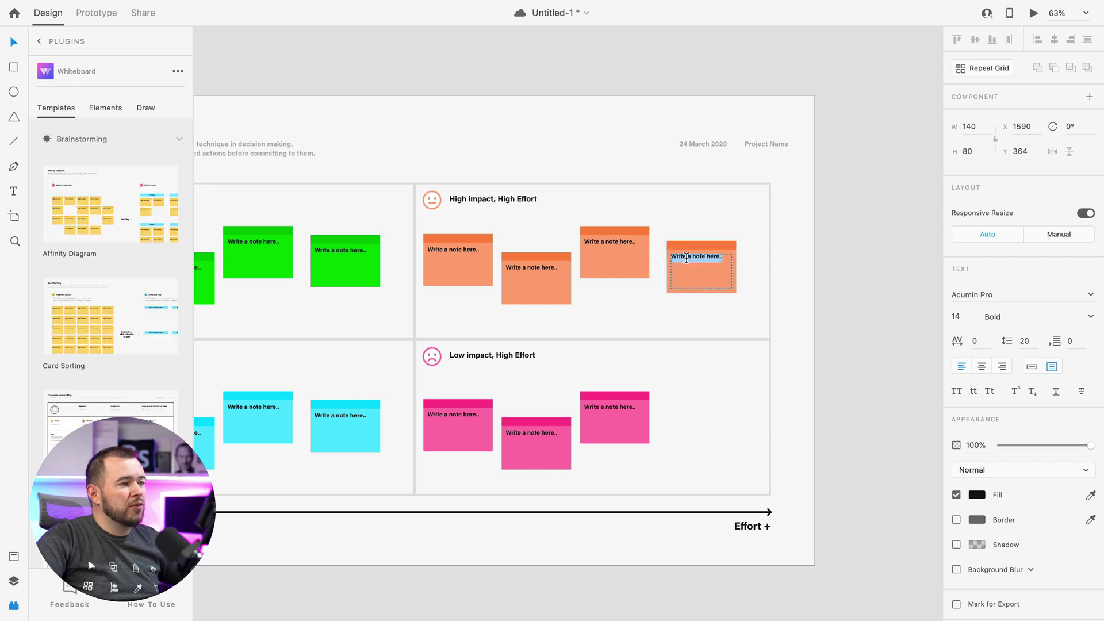
pyautogui.press('Escape')
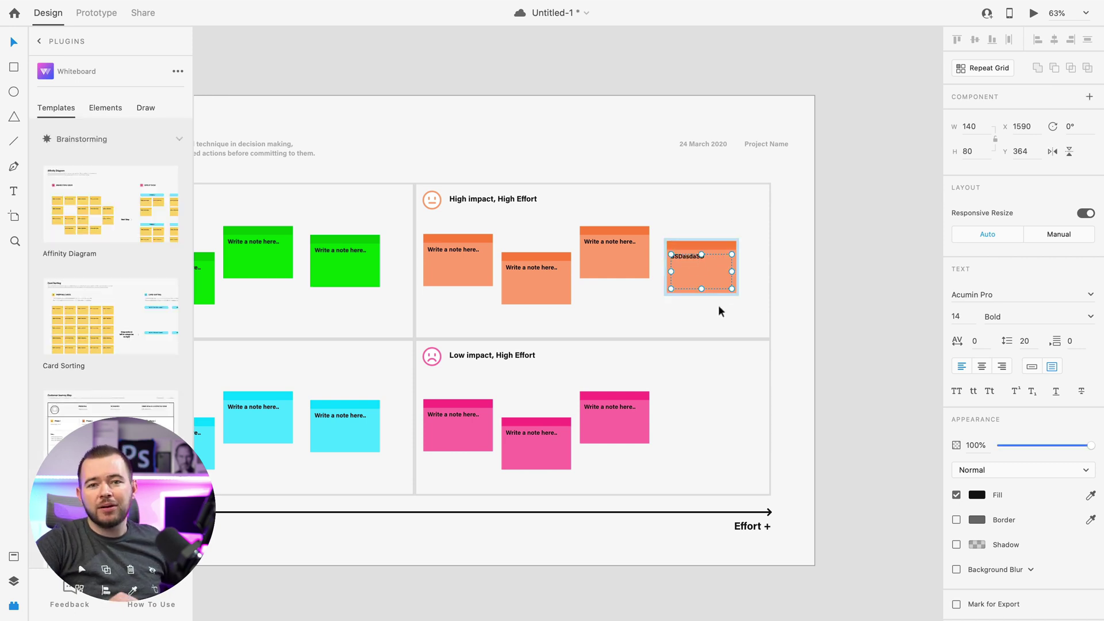
# - Insert the Kanban board template and delete its yellow What is this? panel
pyautogui.click(854, 356)
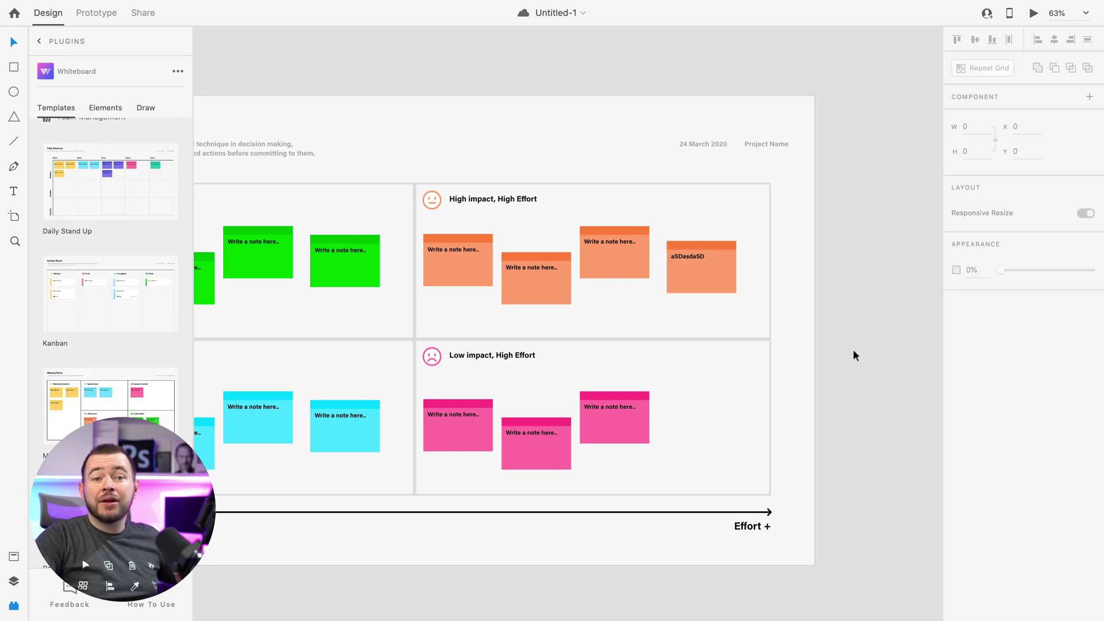
pyautogui.click(91, 302)
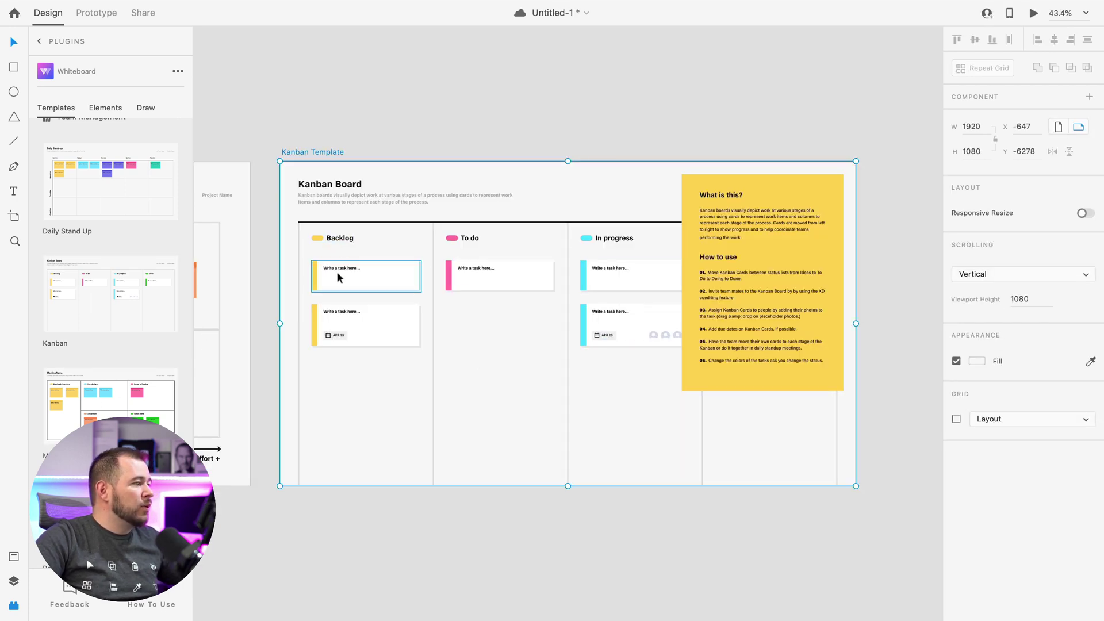
pyautogui.click(724, 253)
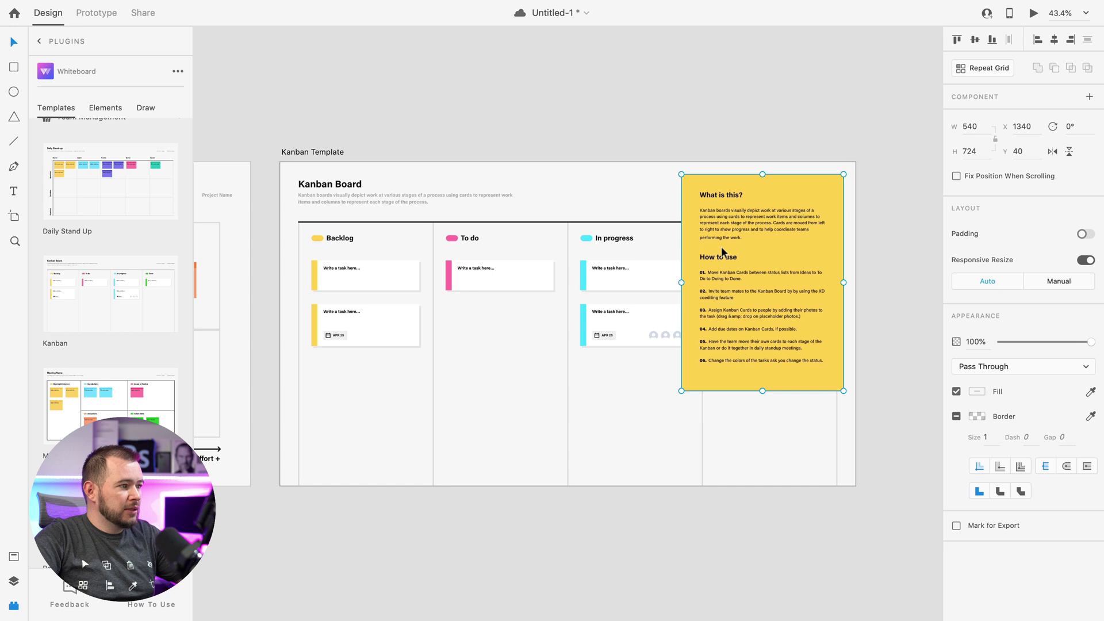
pyautogui.press('Delete')
# - Select, then clear, the avatar group on the Kanban In progress card
pyautogui.scroll(5, 641, 358)
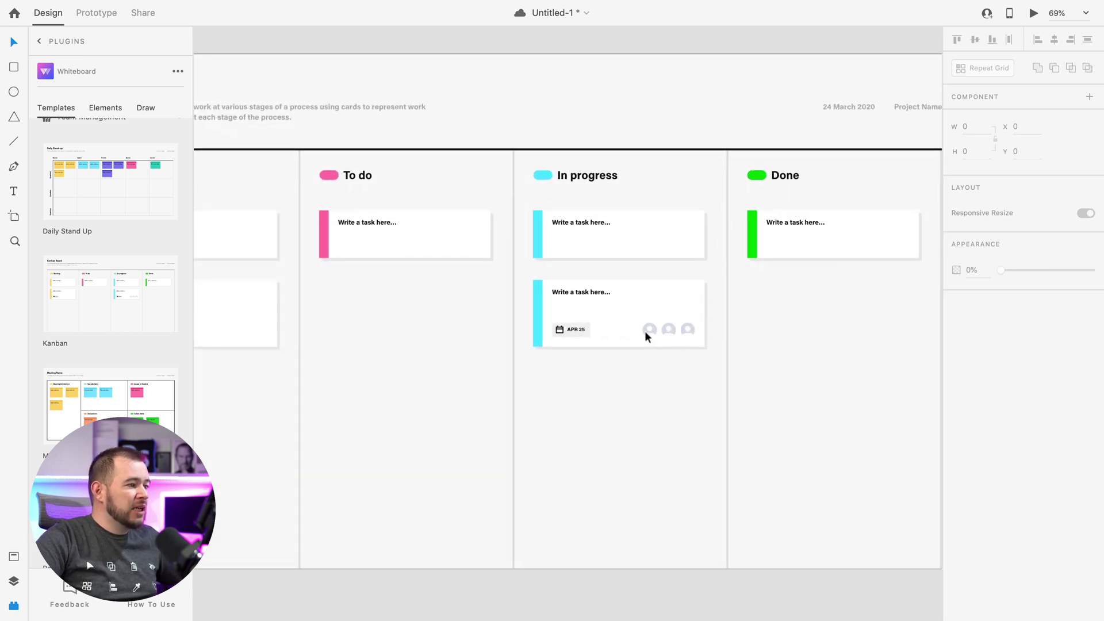
pyautogui.doubleClick(649, 331)
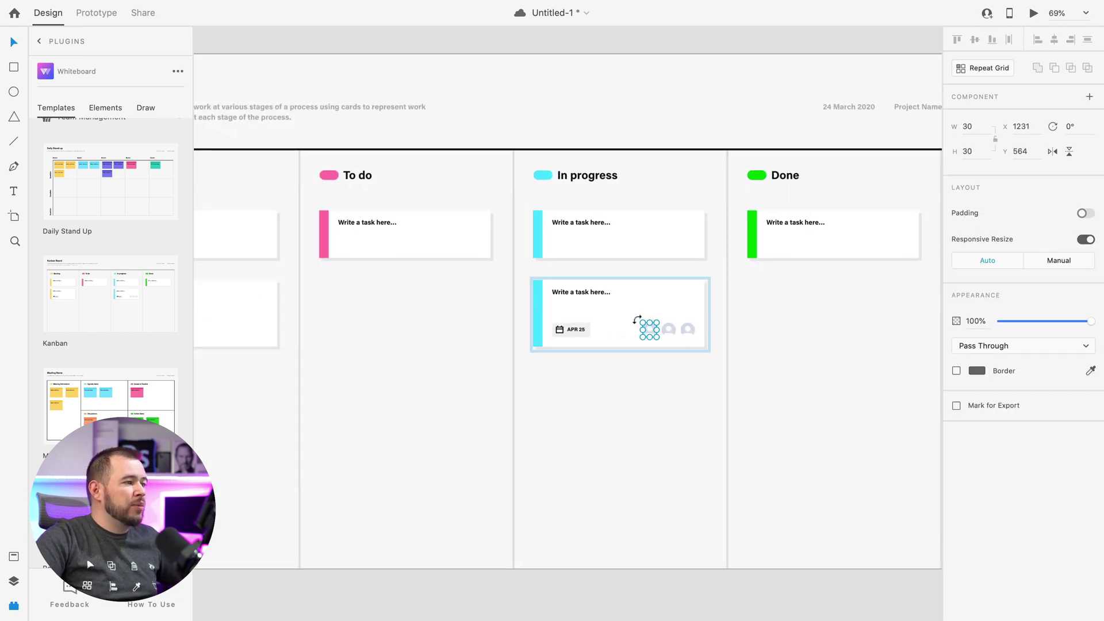
pyautogui.click(555, 415)
pyautogui.scroll(-2, 656, 410)
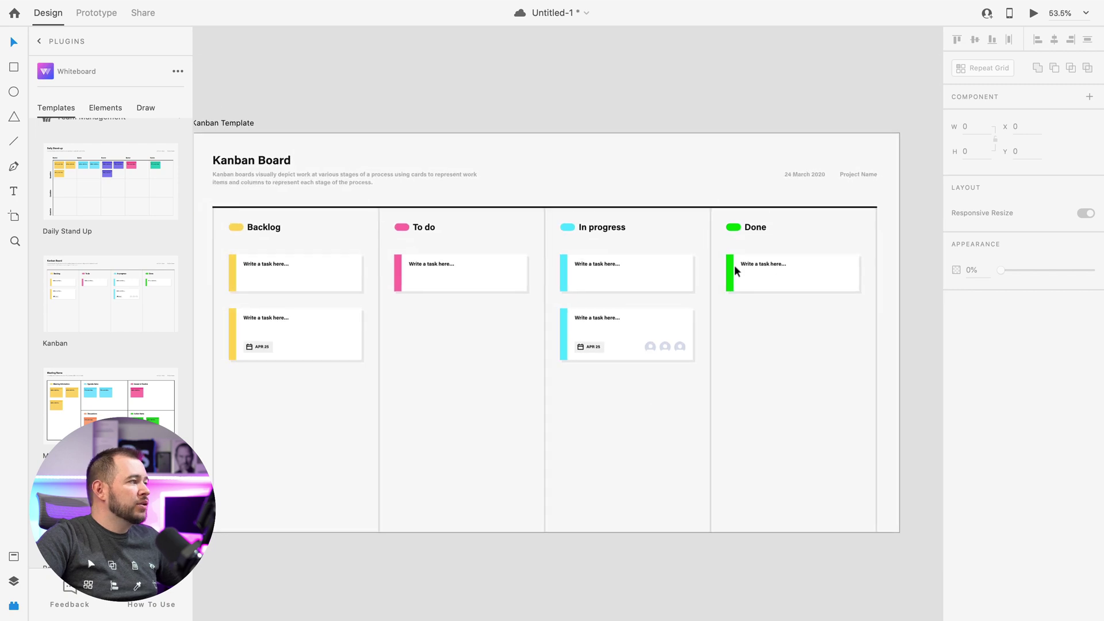
pyautogui.scroll(-6, 109, 345)
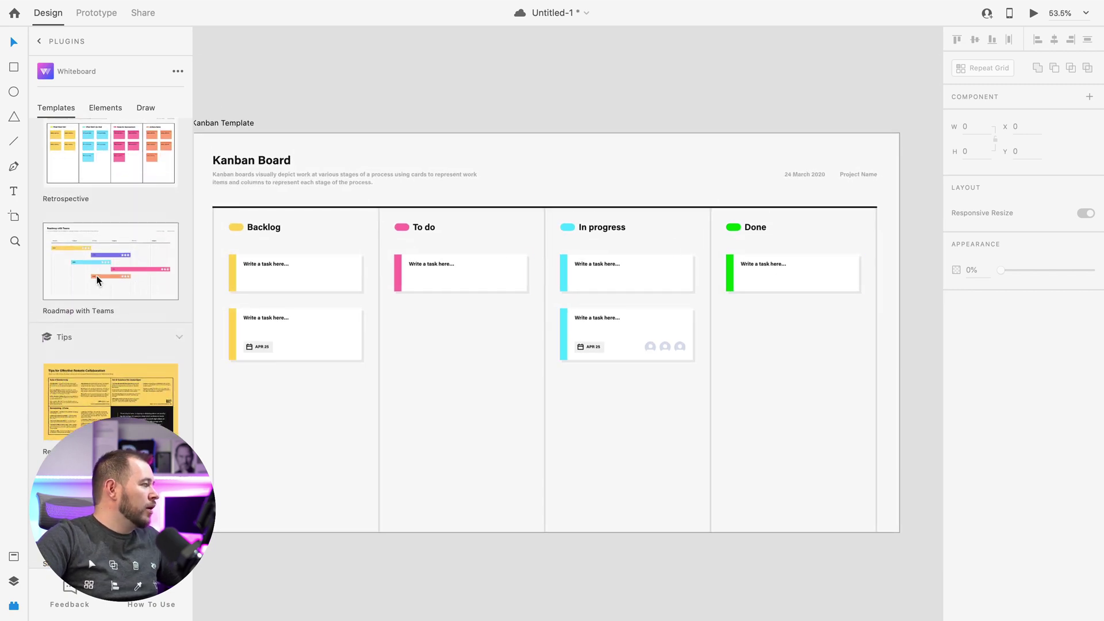
# - Insert the Roadmap with Teams template beside the Kanban Board
pyautogui.click(169, 299)
pyautogui.scroll(-2, 614, 387)
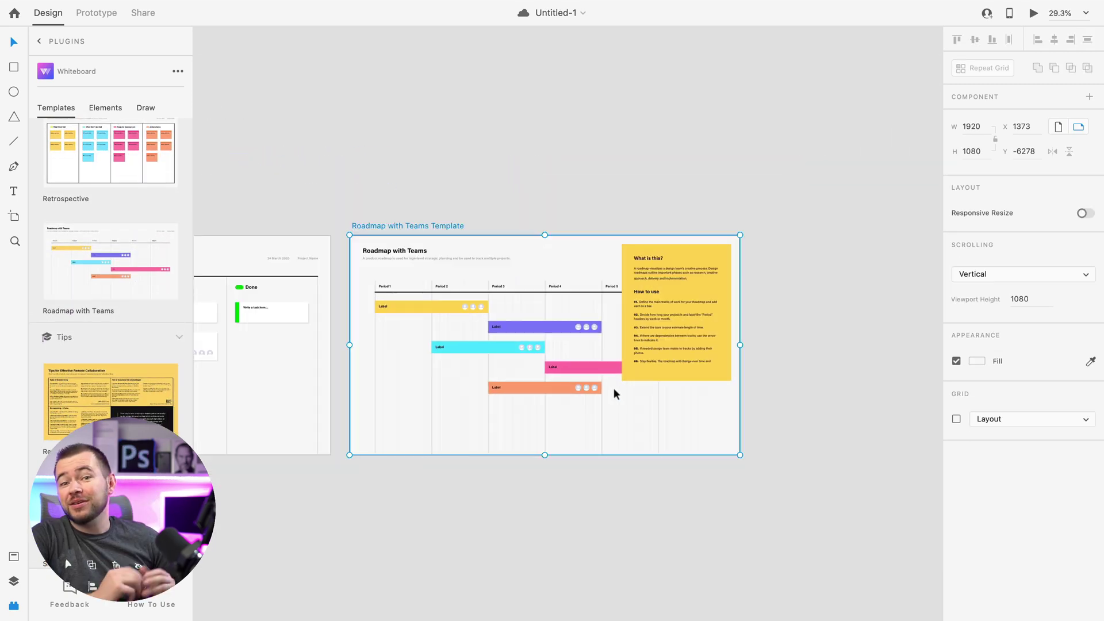